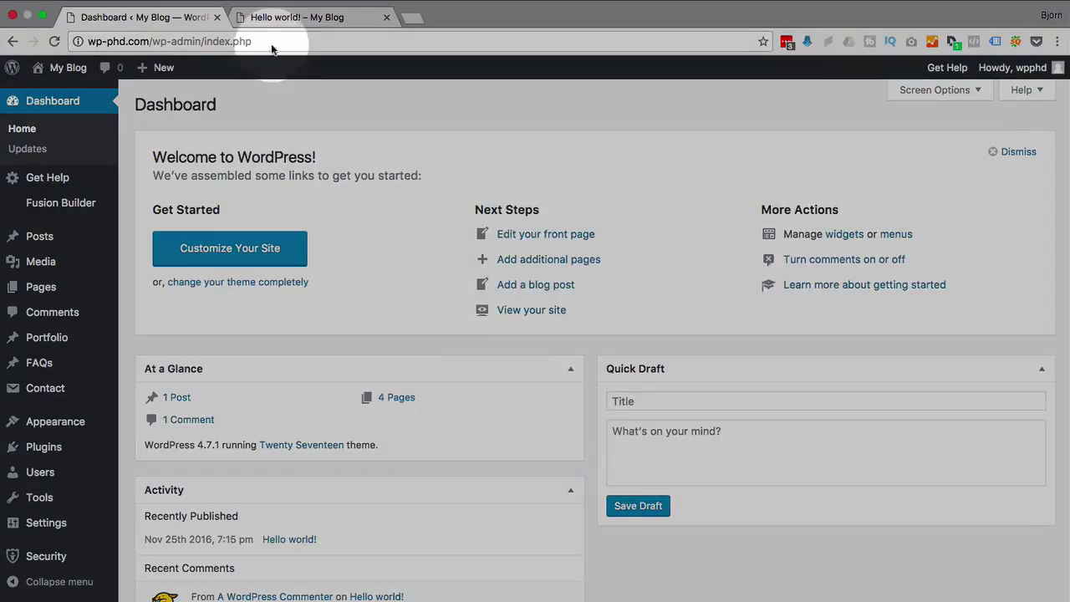
- View the published Hello world! post, checking its content area and the sidebar beside it
left_click(301, 16)
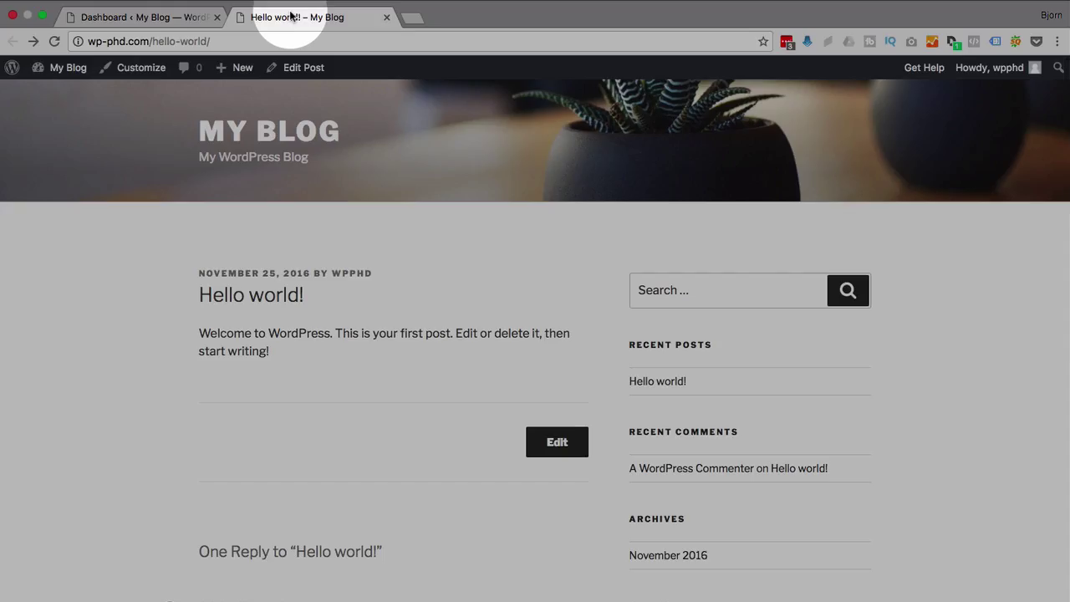
left_click_drag(204, 287, 281, 351)
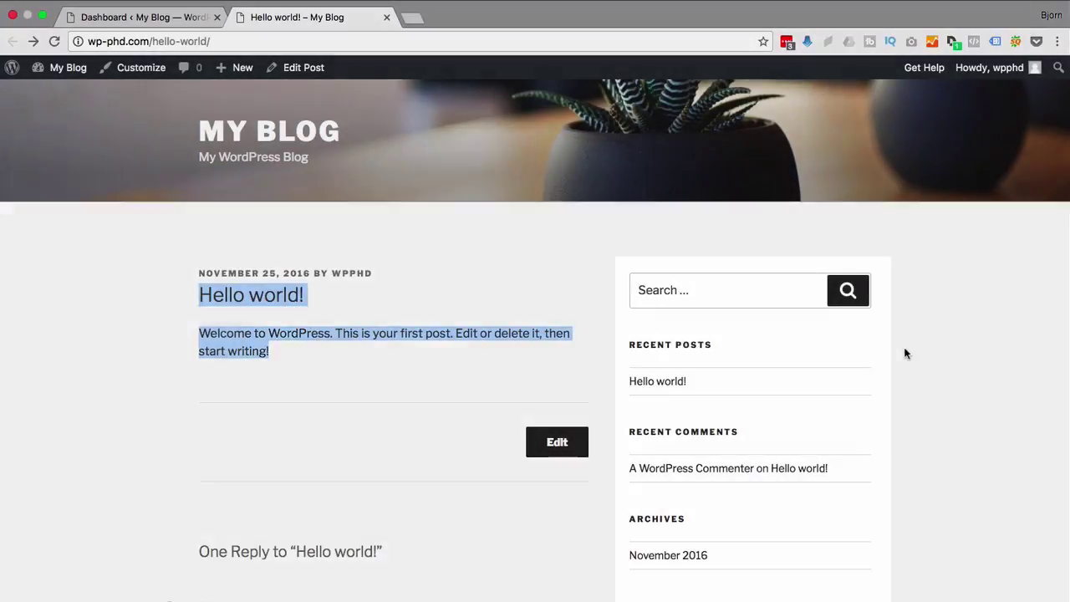
left_click(659, 320)
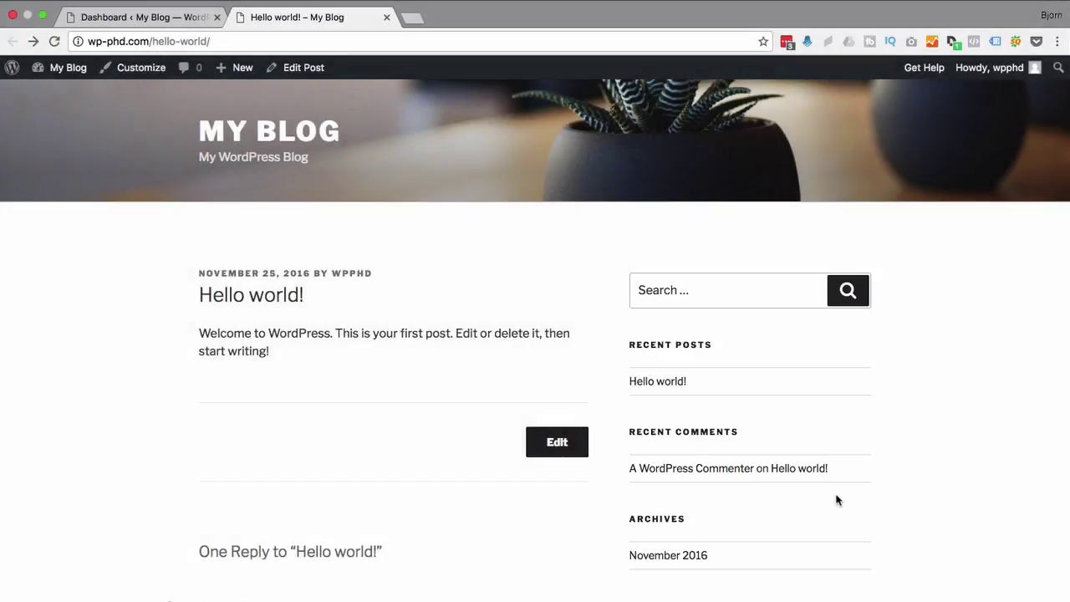
- Open the site's widget management page and compare its Sidebar widgets with the sidebar of the Hello world! post
left_click(152, 18)
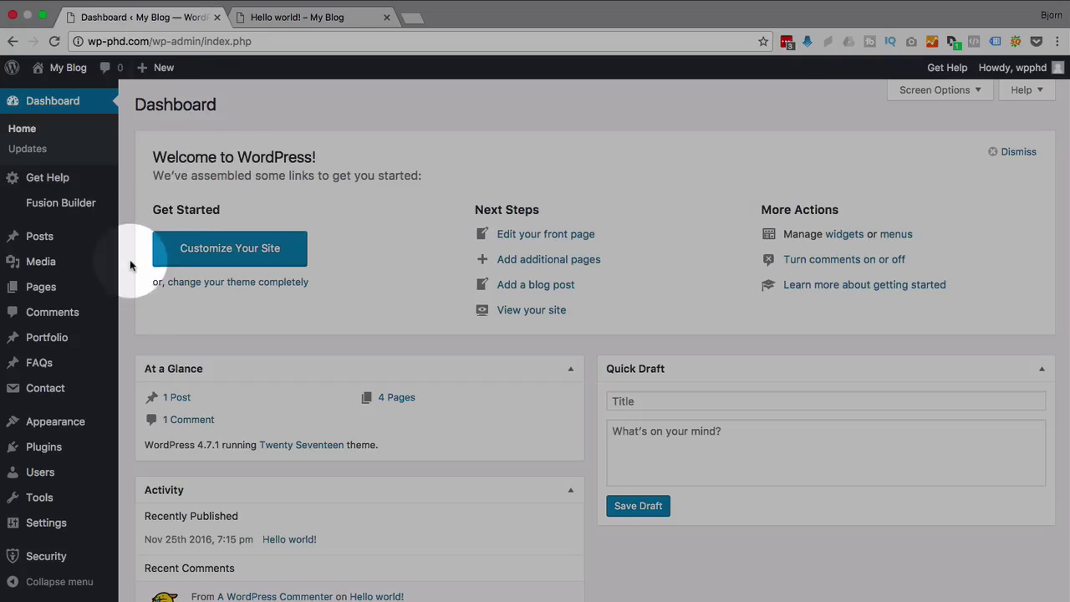
mouse_move(50, 424)
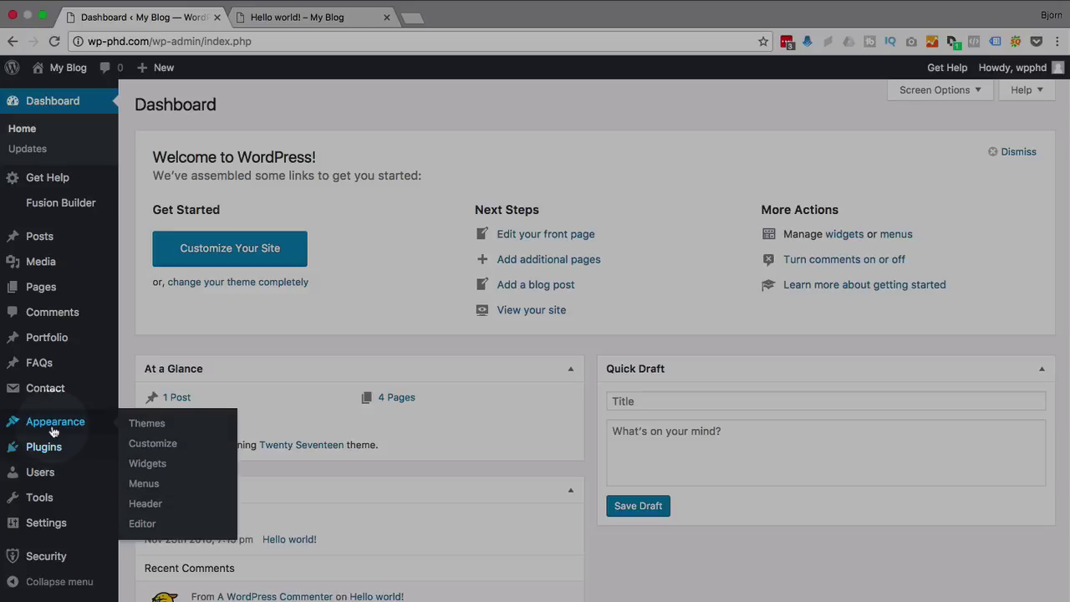
left_click(154, 465)
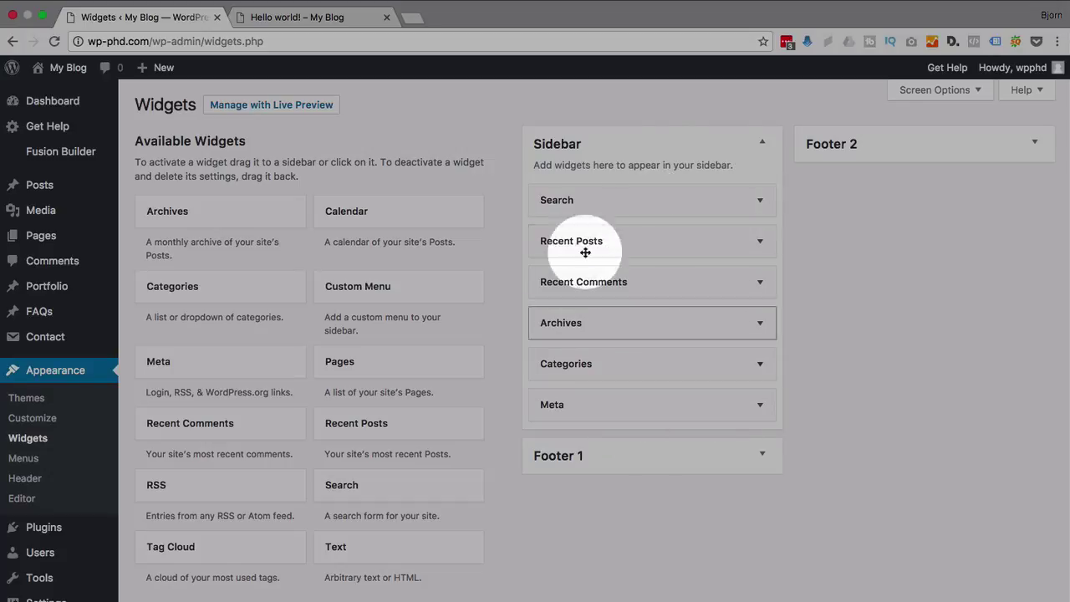
left_click(347, 17)
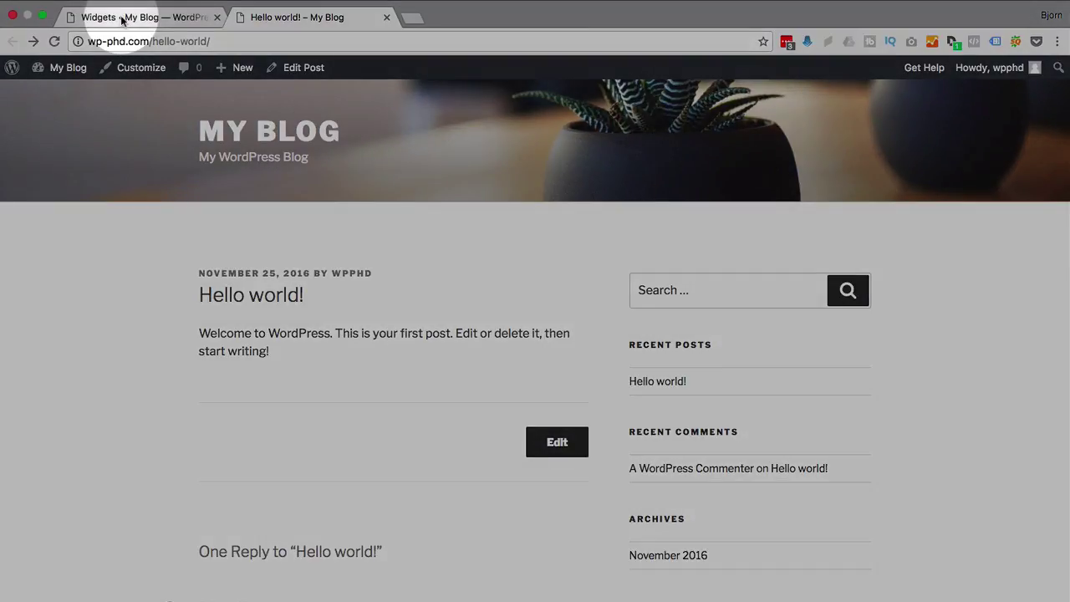
left_click(131, 16)
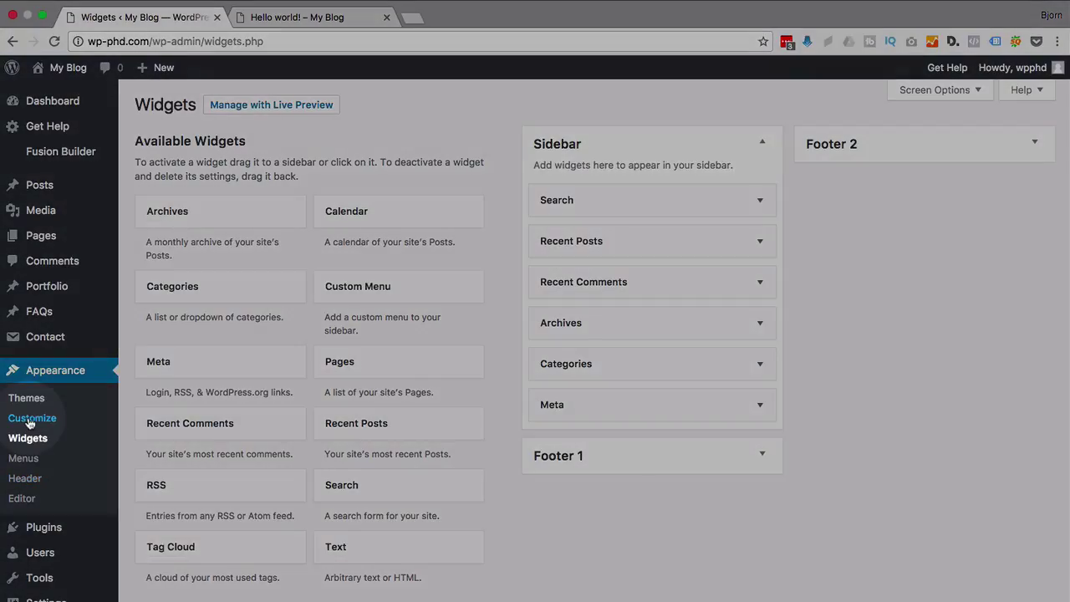
- View the Sidebar widget area in the theme customizer, and close the customizer
left_click(29, 420)
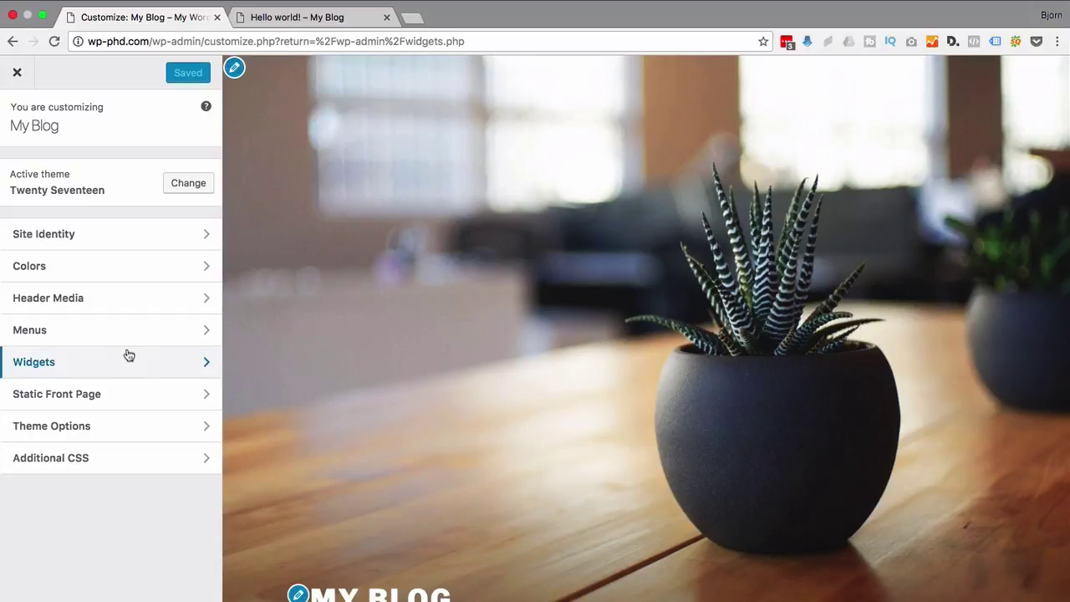
left_click(115, 370)
left_click(35, 172)
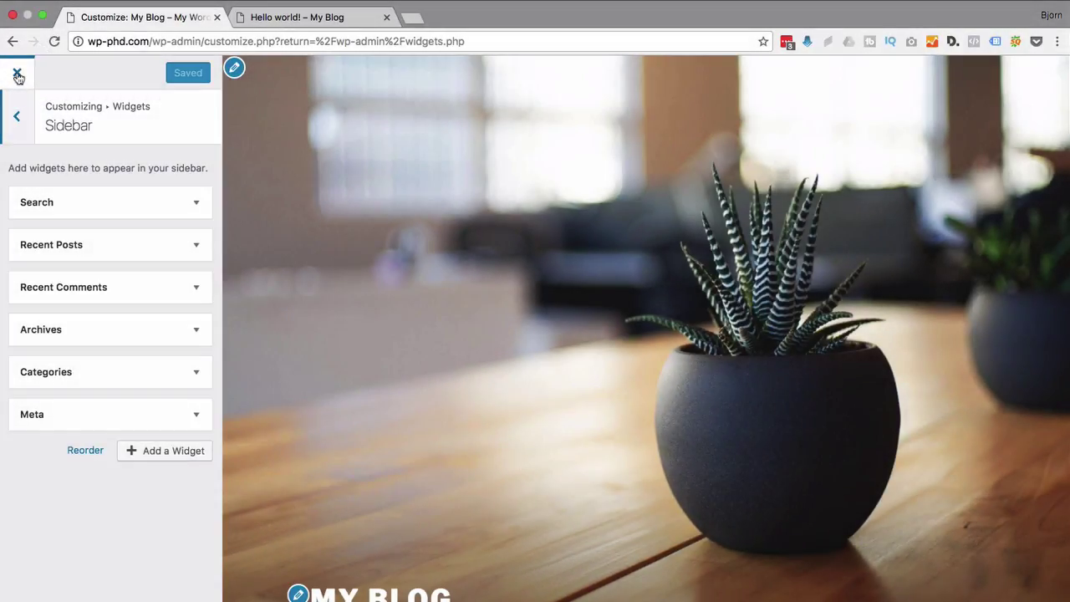
left_click(17, 75)
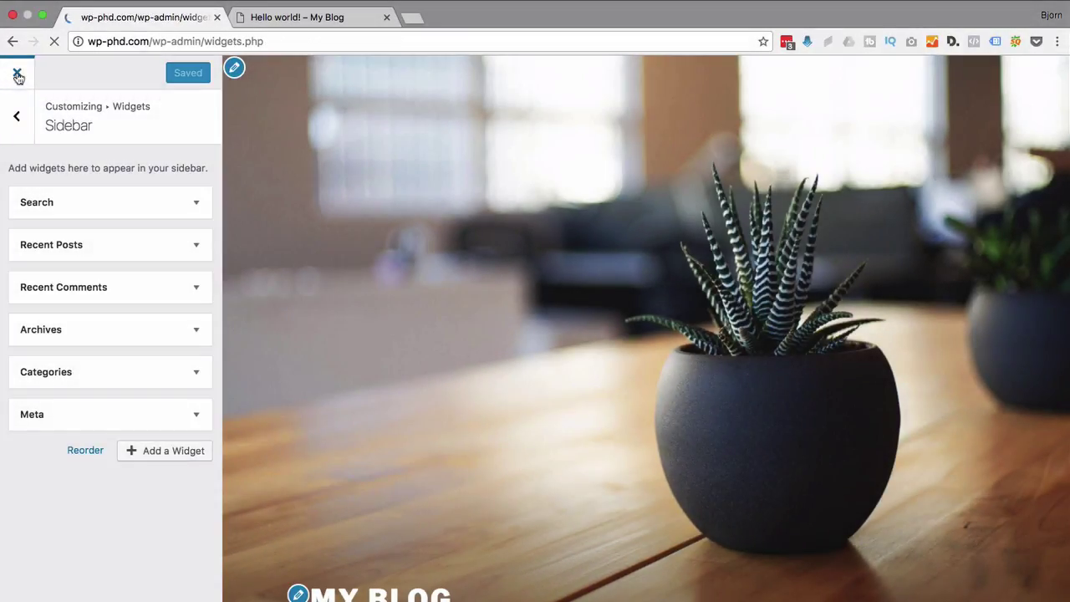
- Open the Twenty Seventeen theme's single.php template for editing
scroll(19, 460, "down", 1)
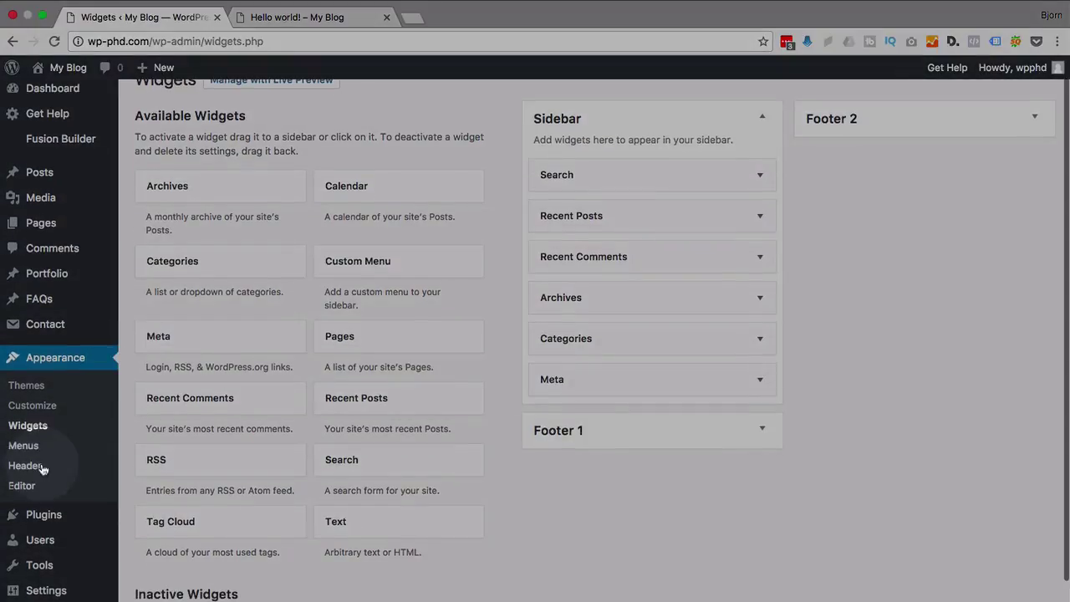
left_click(21, 486)
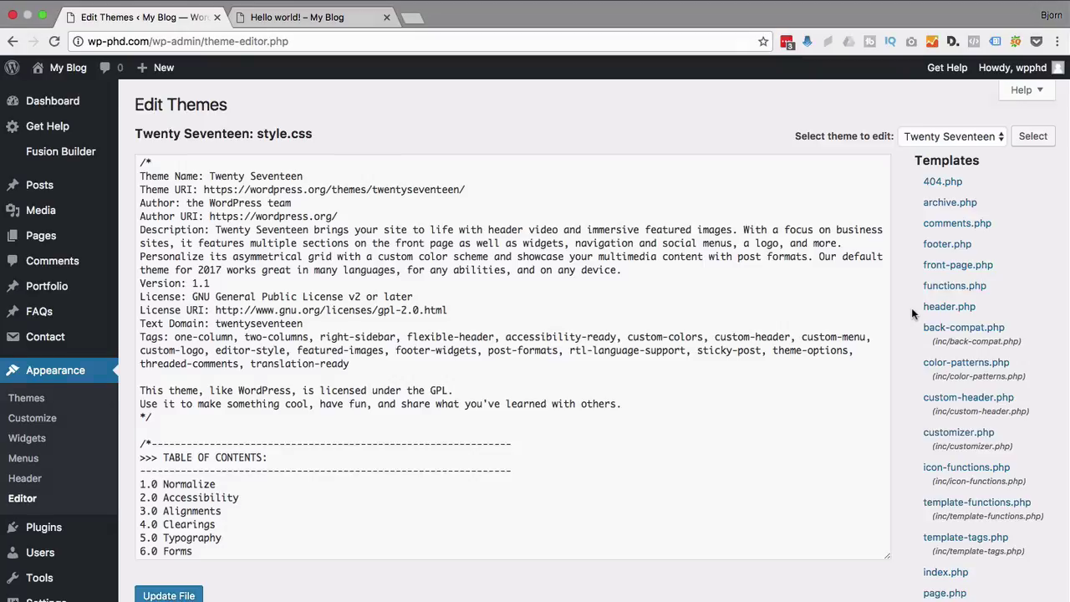
scroll(917, 301, "down", 4)
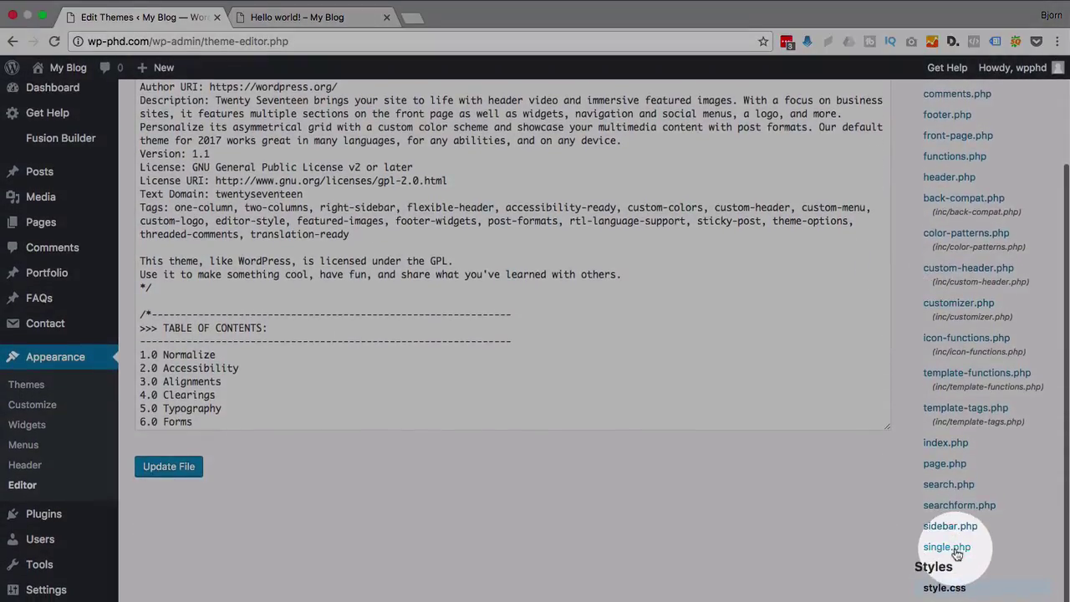
left_click(957, 550)
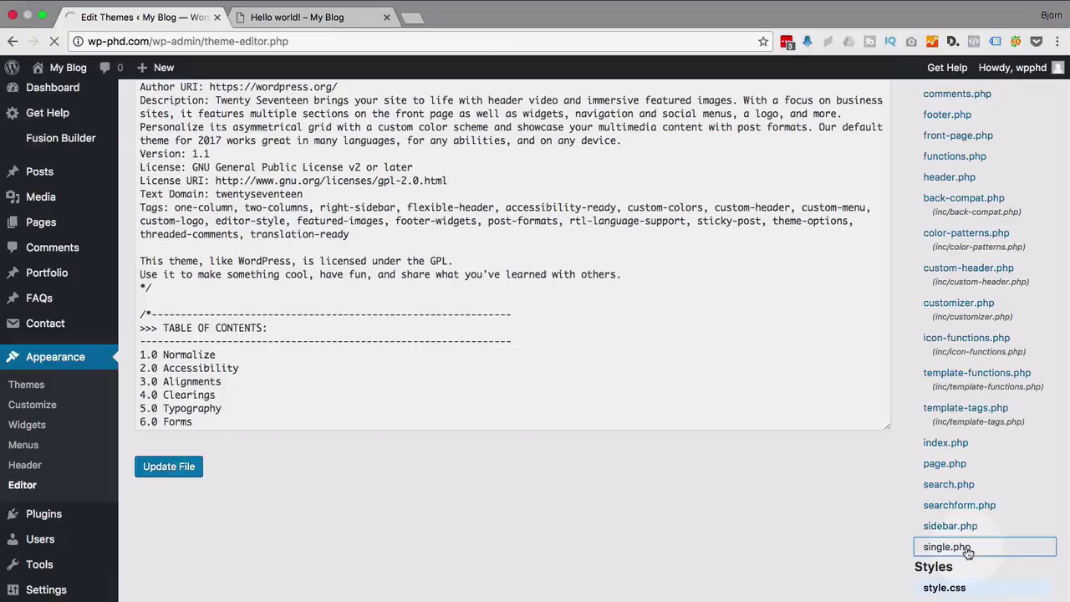
- Examine the single.php code down to the PHP line that calls get_sidebar()
scroll(418, 428, "down", 2)
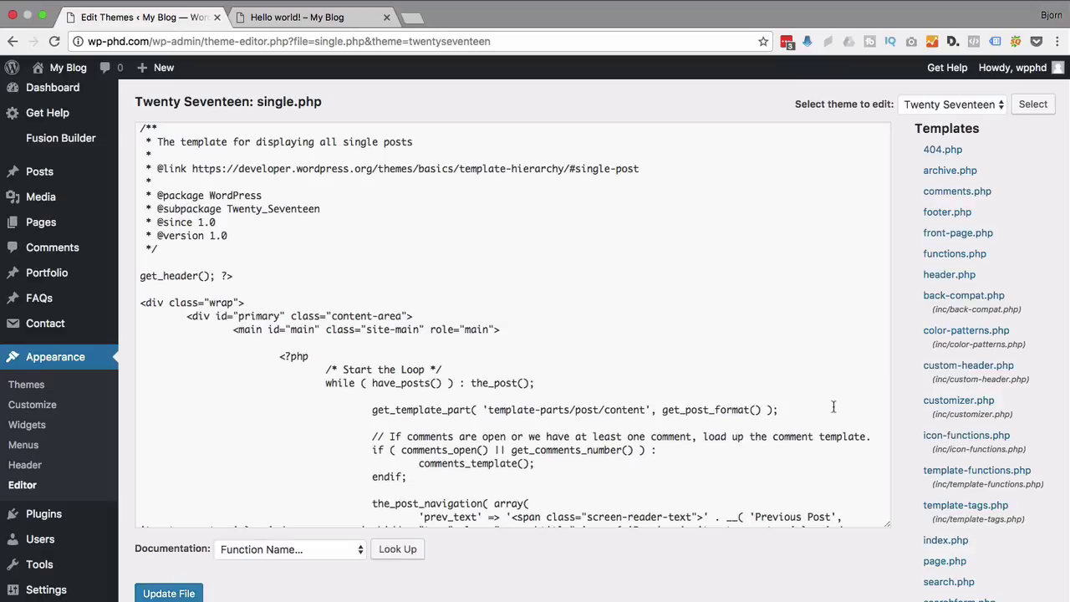
scroll(911, 390, "down", 5)
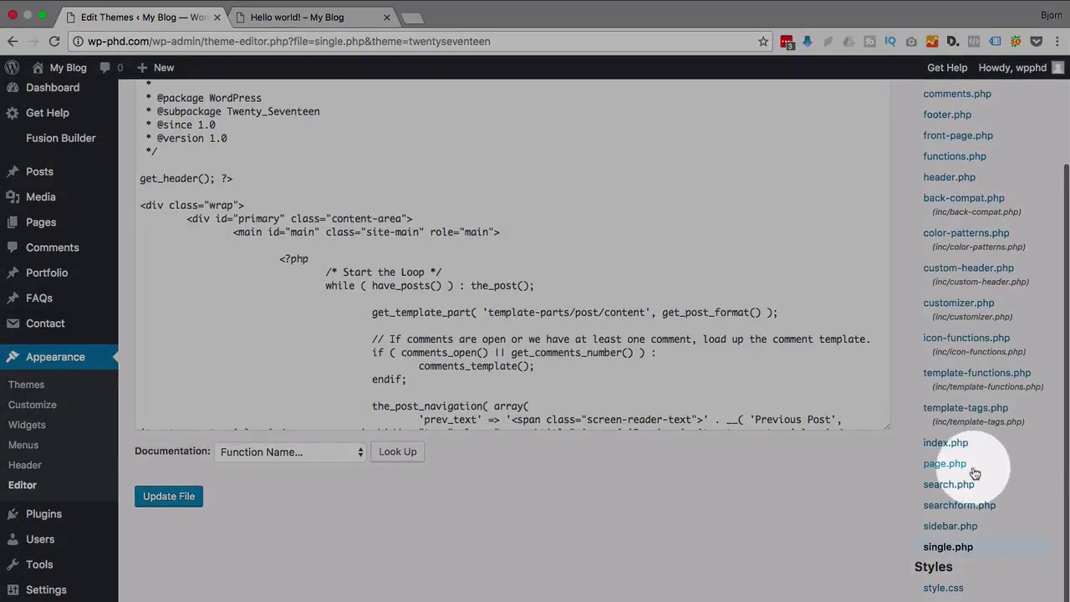
left_click_drag(926, 468, 910, 469)
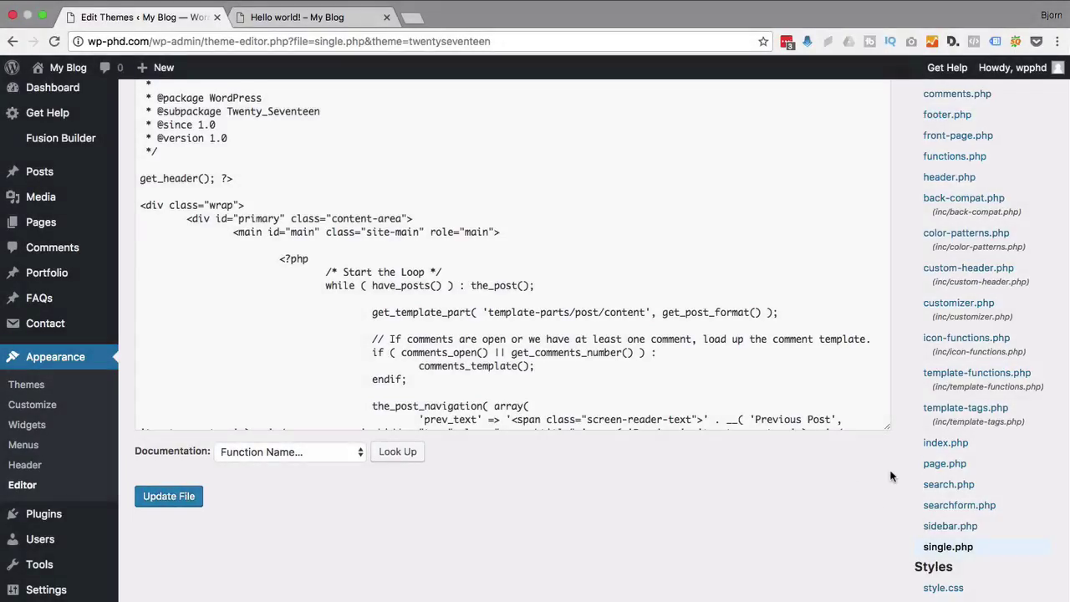
scroll(515, 284, "up", 5)
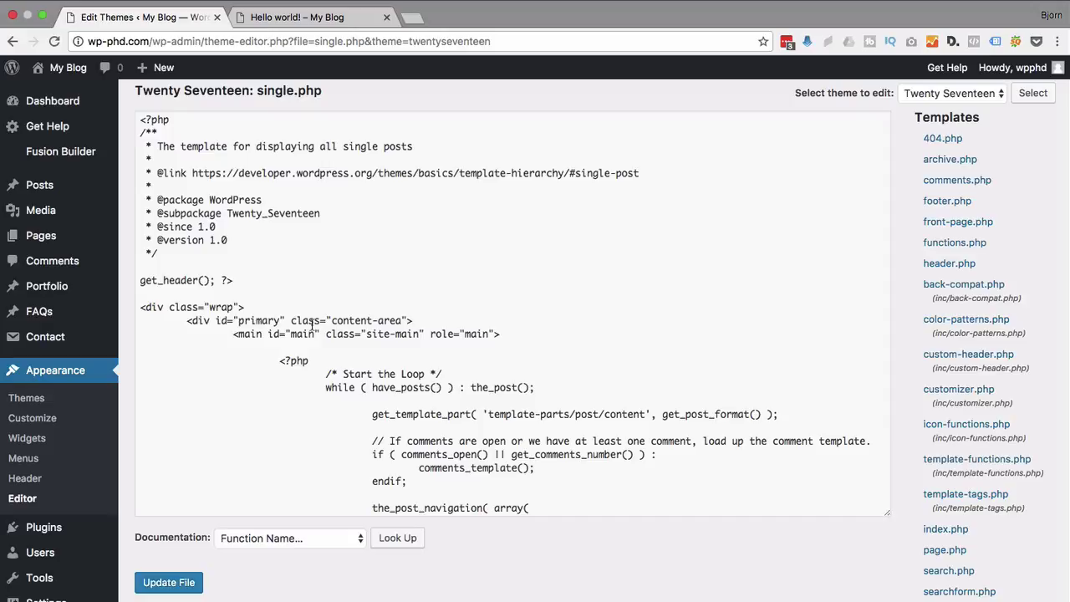
scroll(312, 325, "down", 10)
scroll(311, 325, "down", 1)
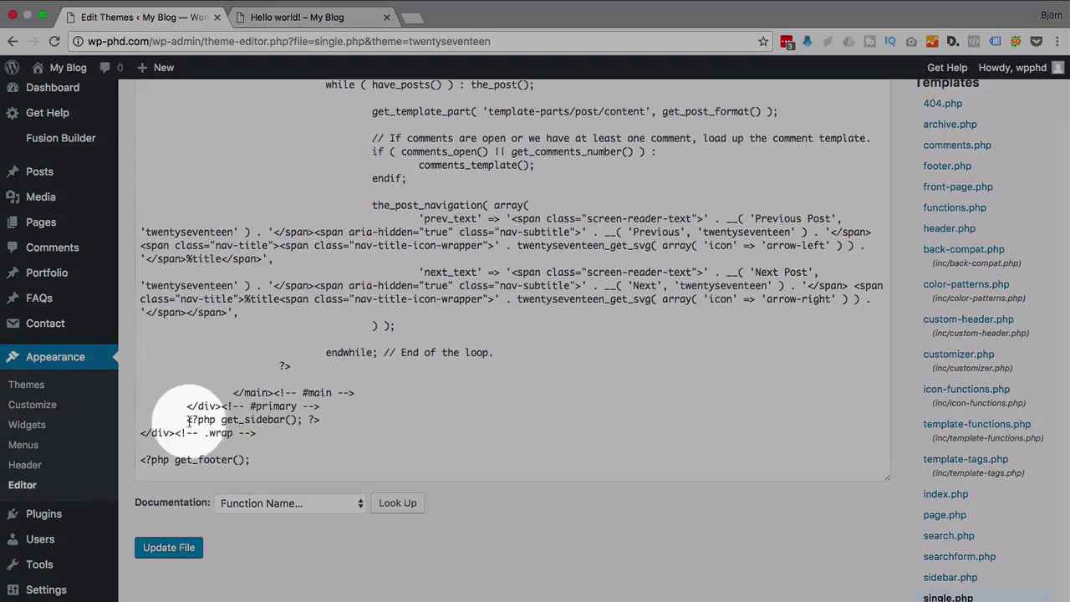
left_click_drag(186, 419, 333, 415)
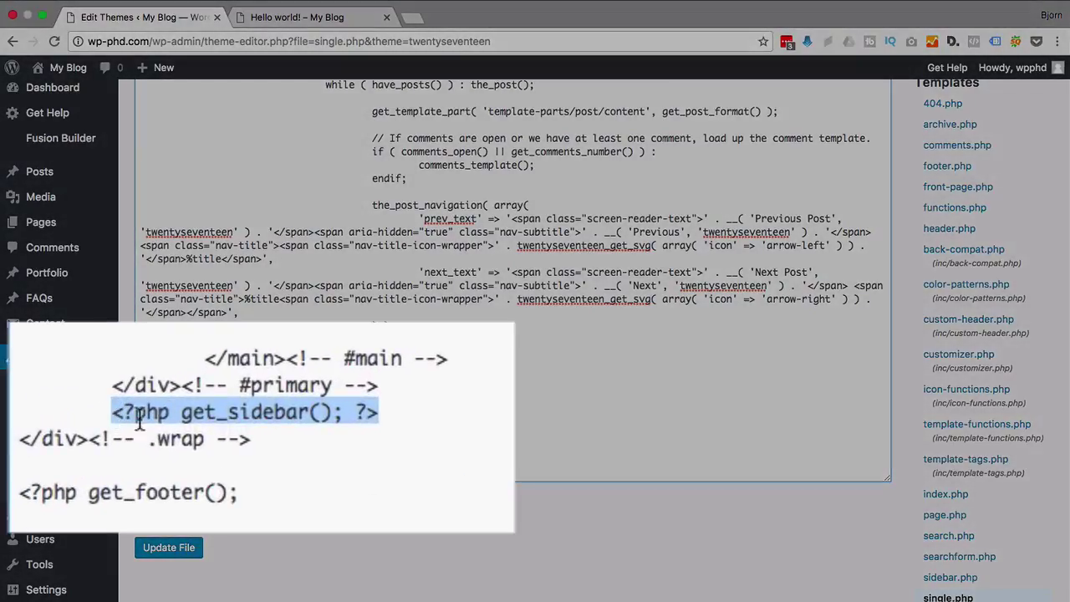
left_click_drag(182, 414, 356, 421)
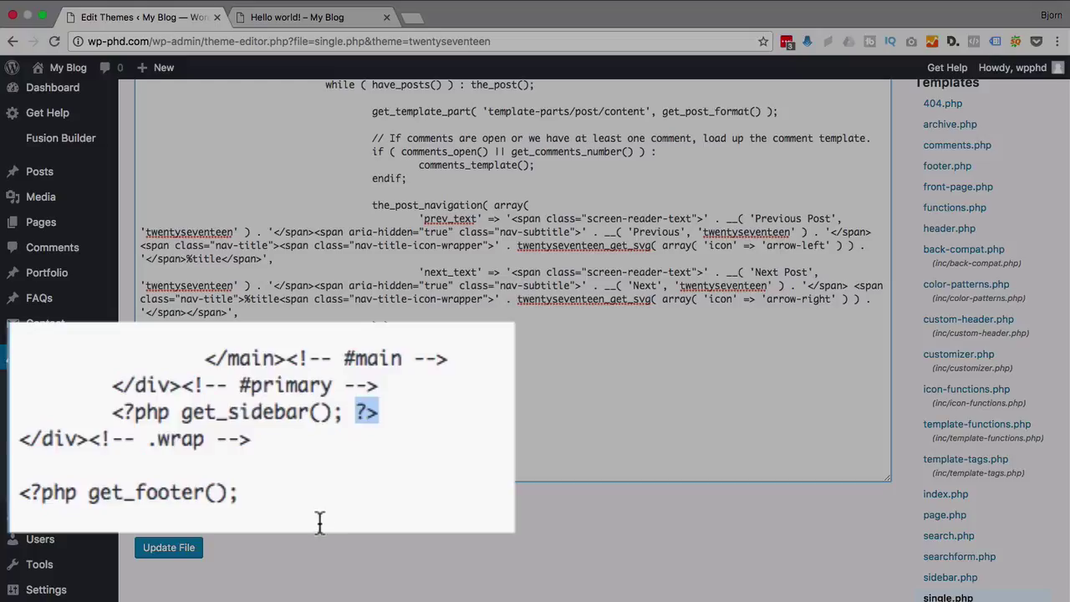
- Try deleting the whole get_sidebar() PHP line from single.php, and undo the deletion
left_click(395, 410)
left_click_drag(395, 410, 106, 411)
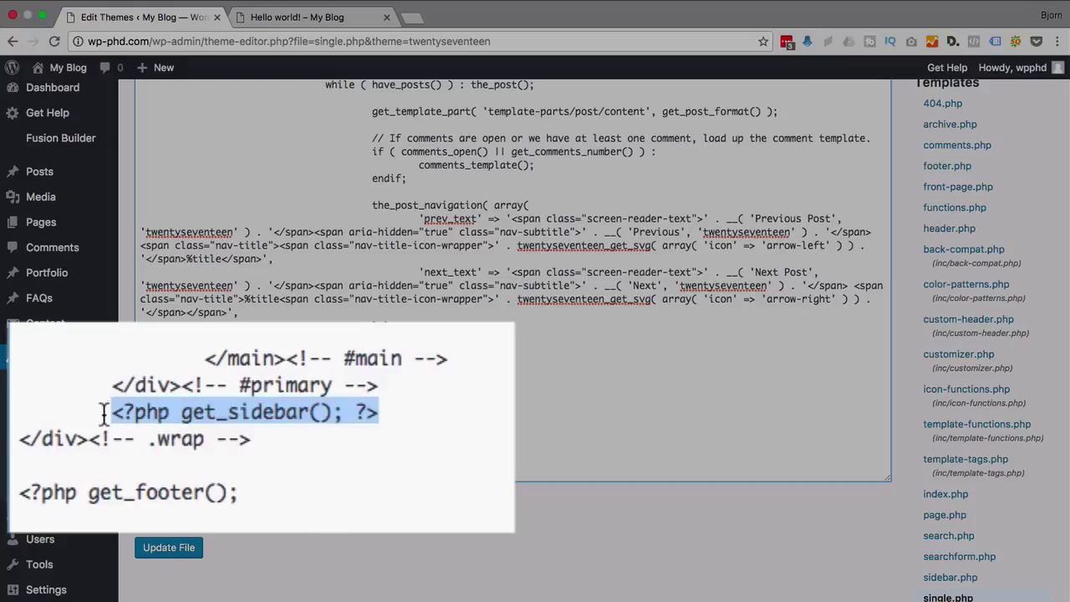
key("BackSpace")
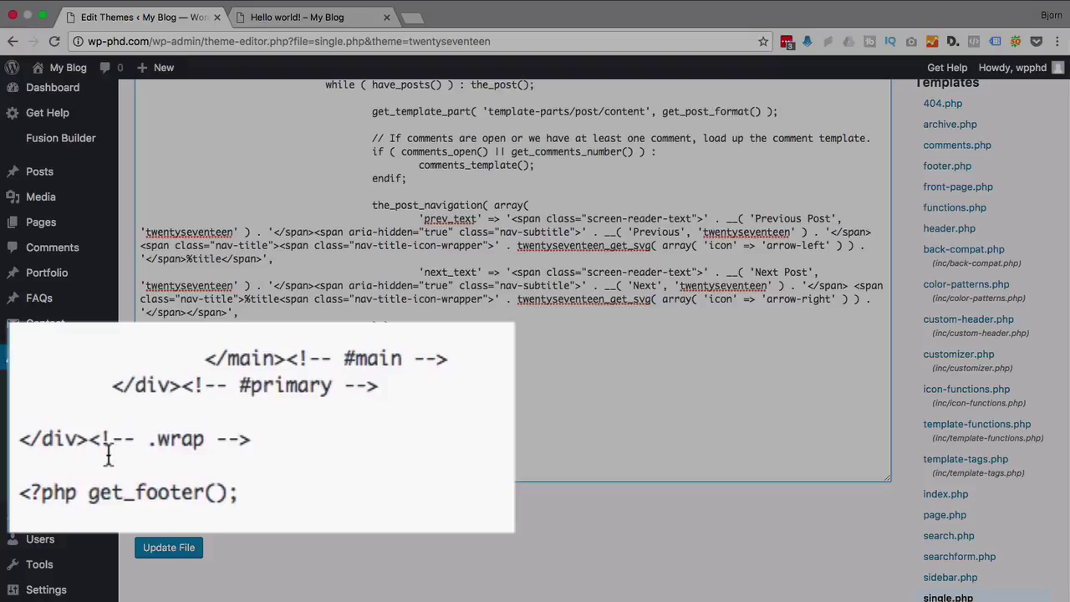
key("ctrl+z")
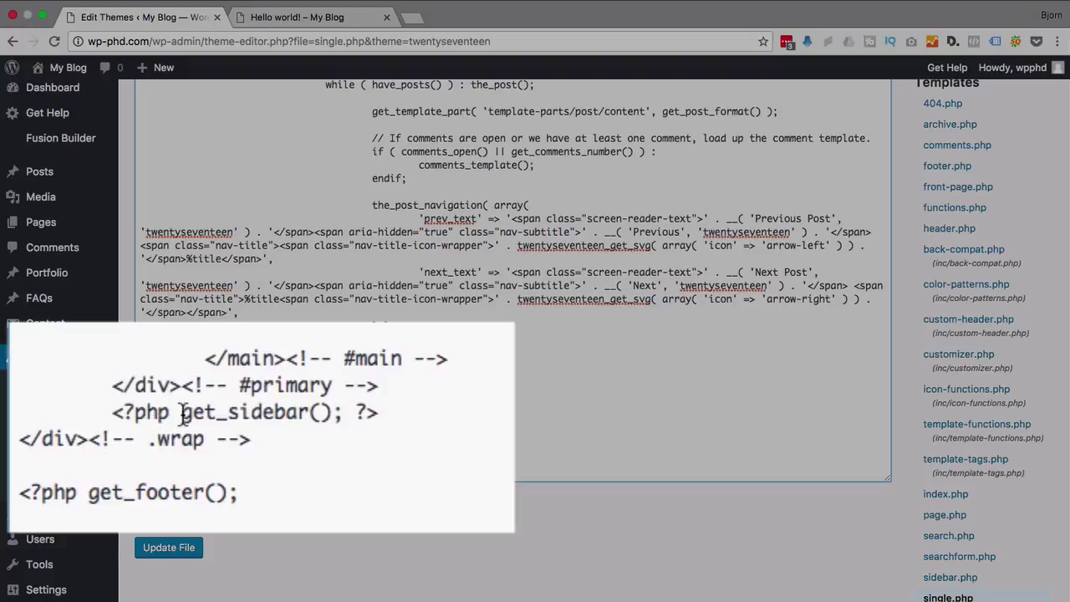
- Comment out the get_sidebar() call in single.php with // and save the file
type("//")
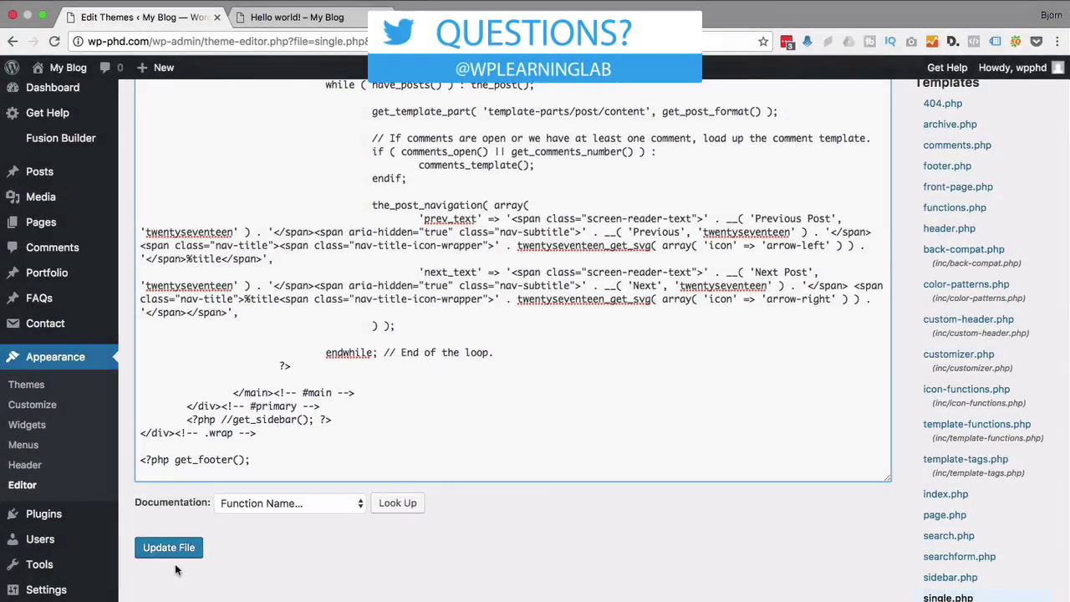
left_click(170, 547)
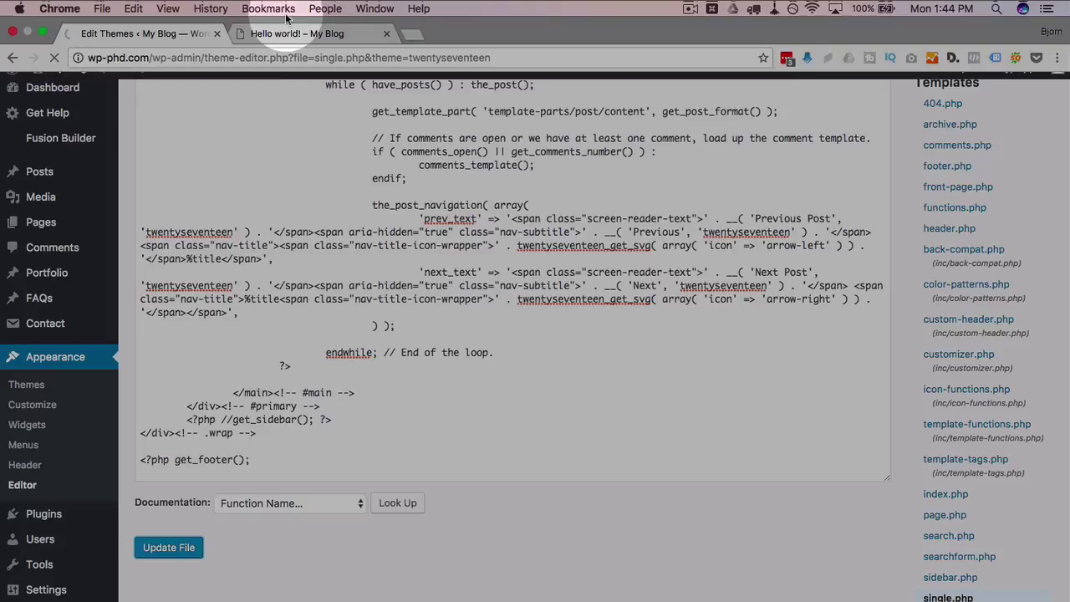
- Inspect the welcome paragraph of the published Hello world! post and find its enclosing content containers in the page's HTML
left_click(284, 34)
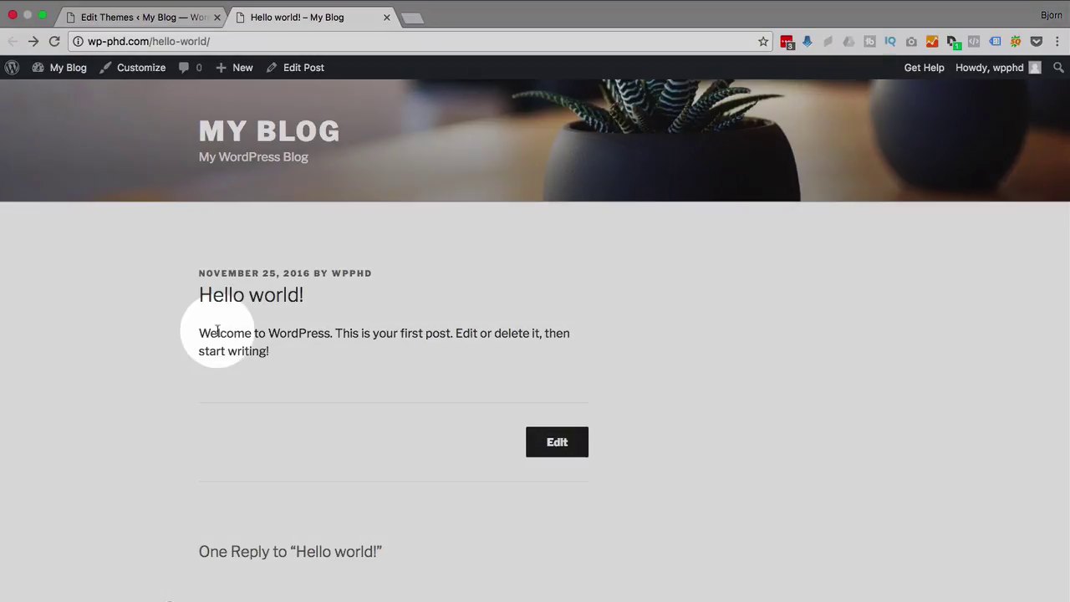
right_click(217, 332)
left_click(244, 451)
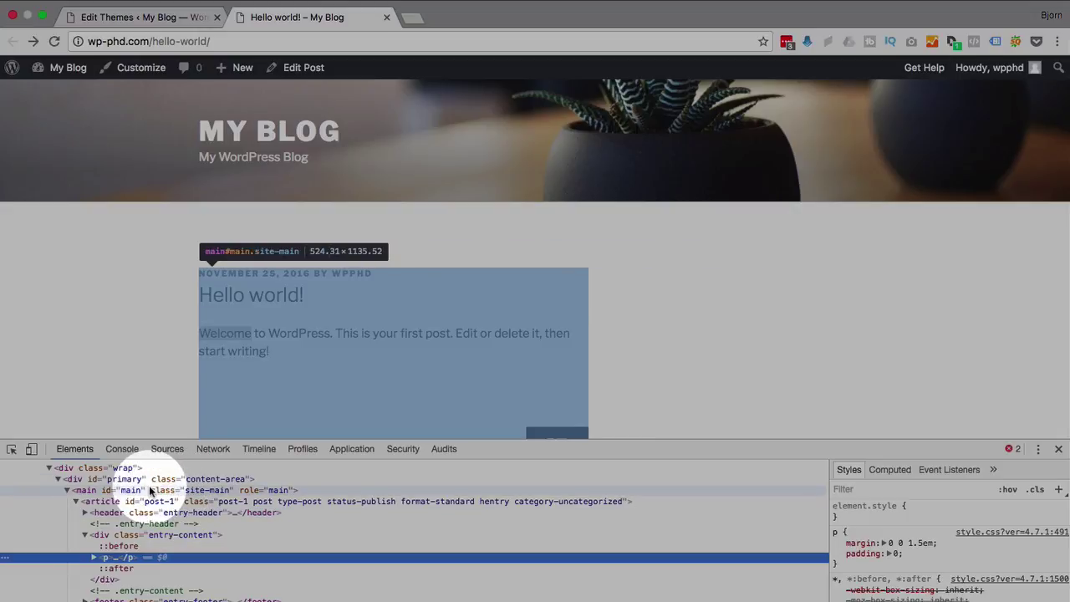
scroll(150, 490, "up", 1)
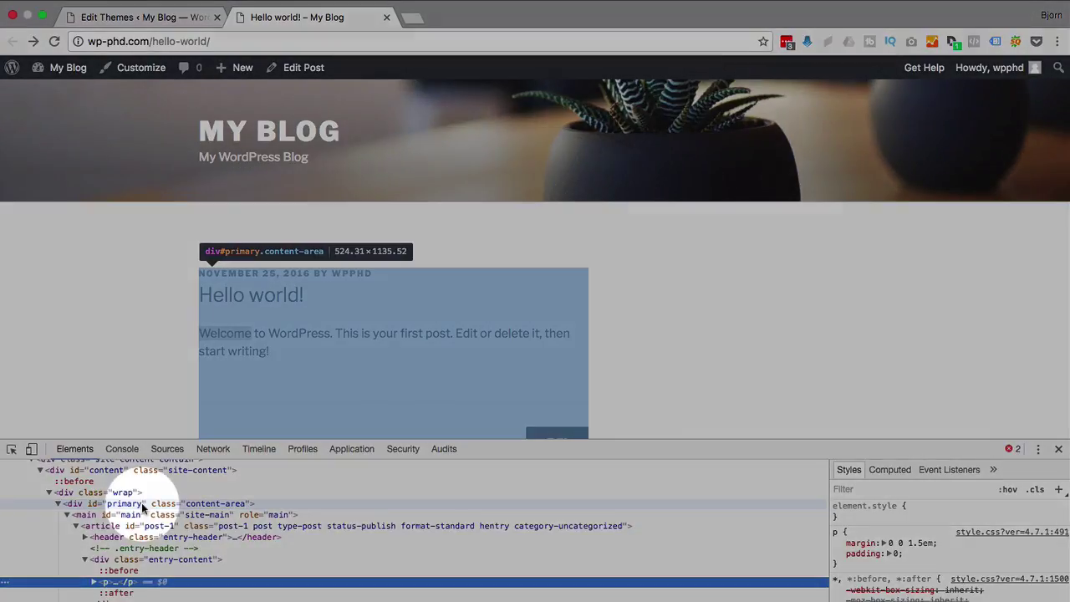
- Set the width of the post's #primary content-area div to 100% in the inspected styles and check the page layout
left_click(134, 504)
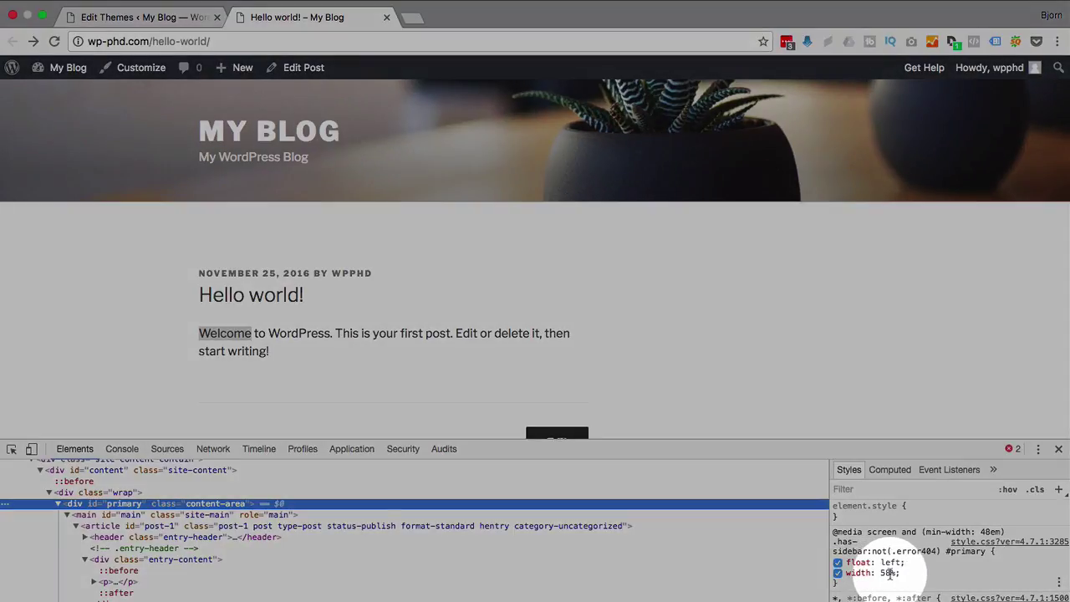
left_click(887, 572)
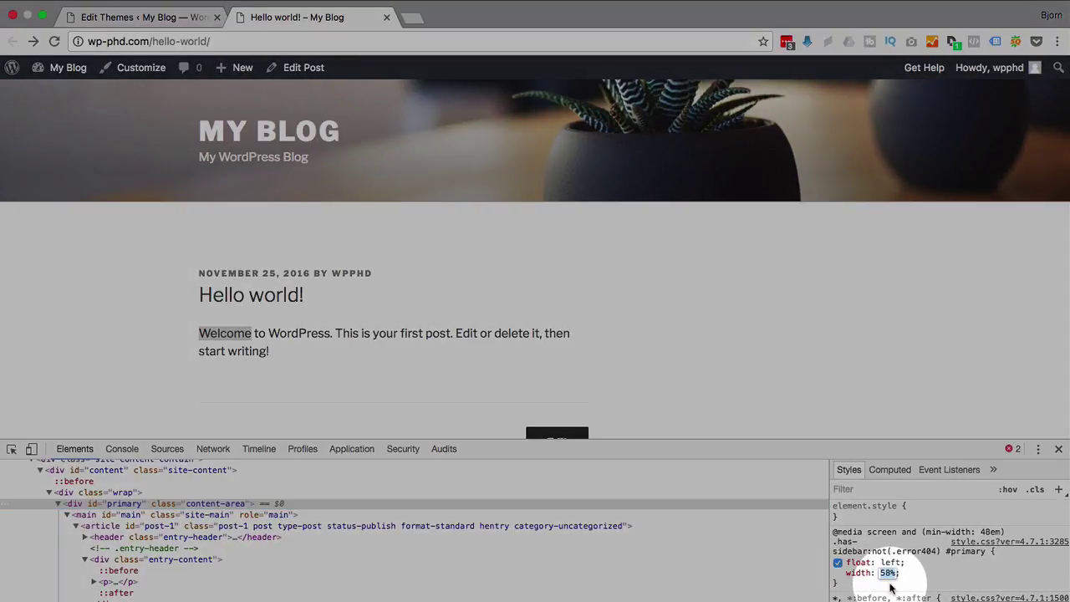
type("100")
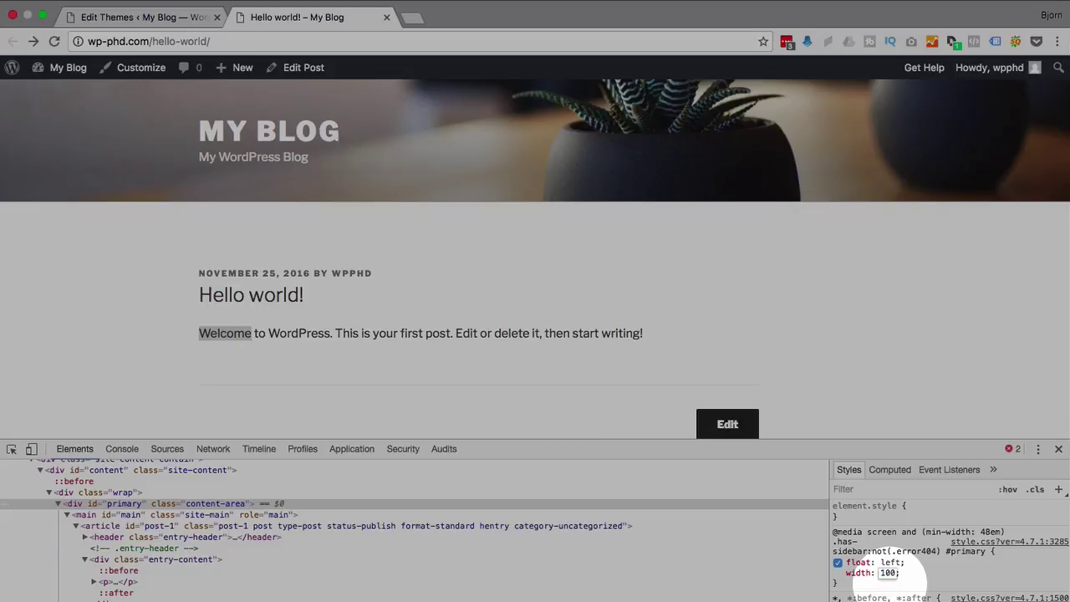
type("%")
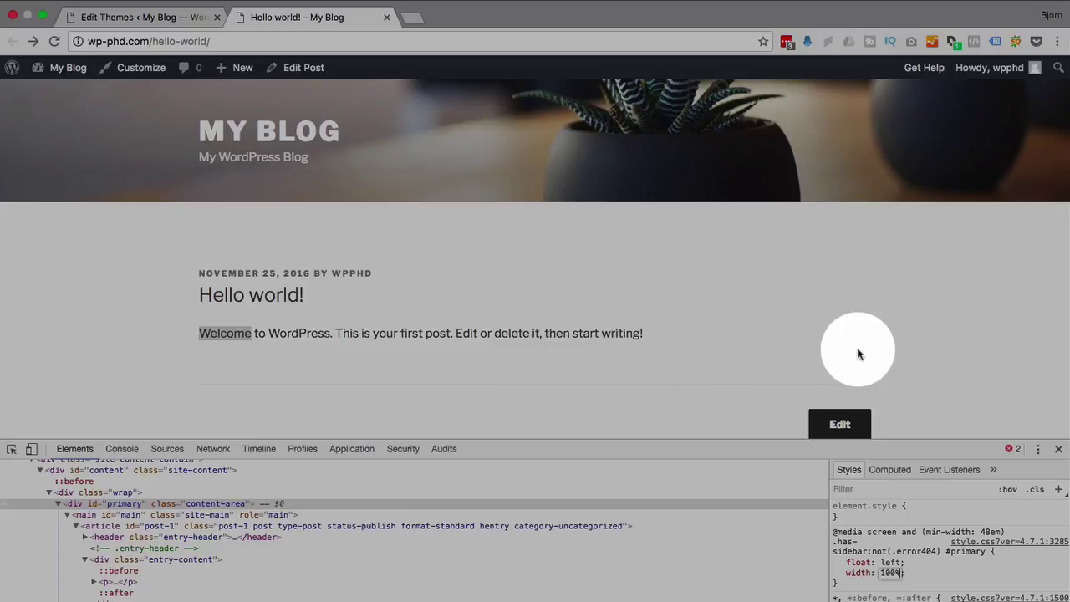
scroll(933, 358, "down", 2)
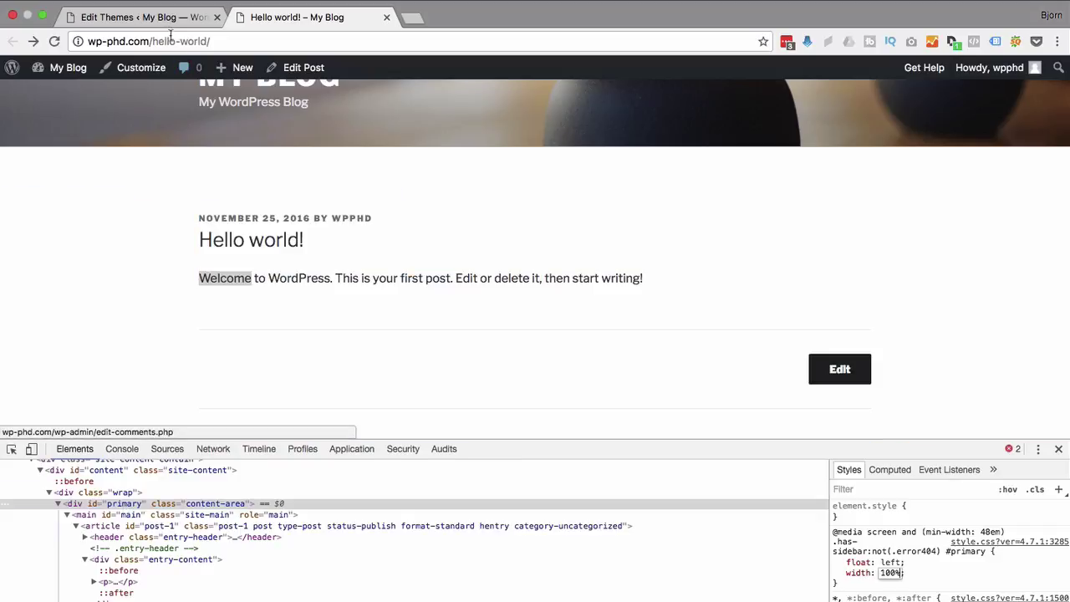
- Return to the theme editor and open Twenty Seventeen's style.css stylesheet
left_click(138, 17)
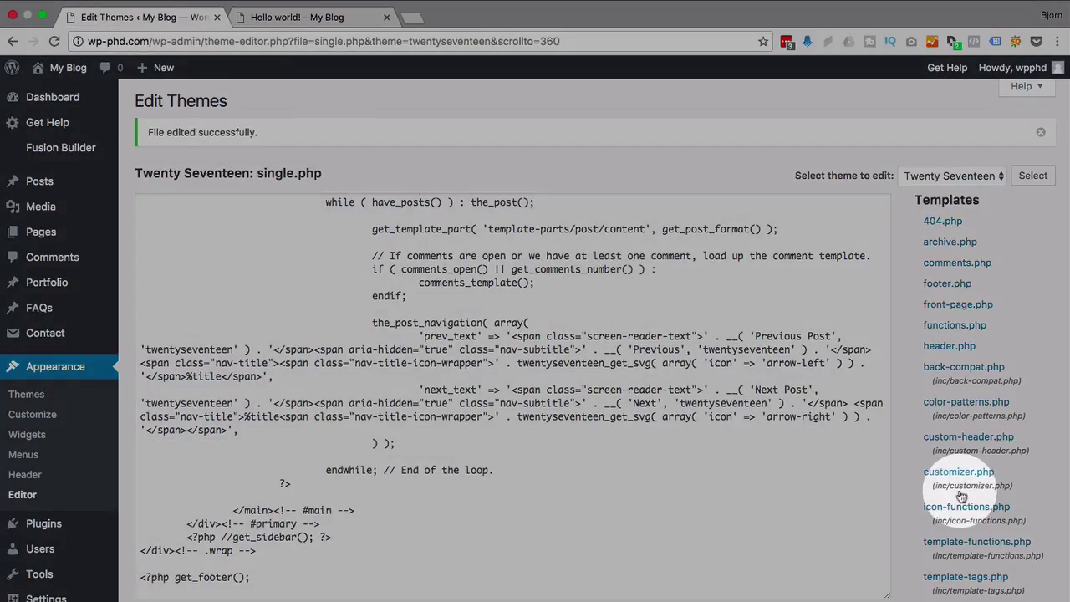
scroll(928, 551, "down", 5)
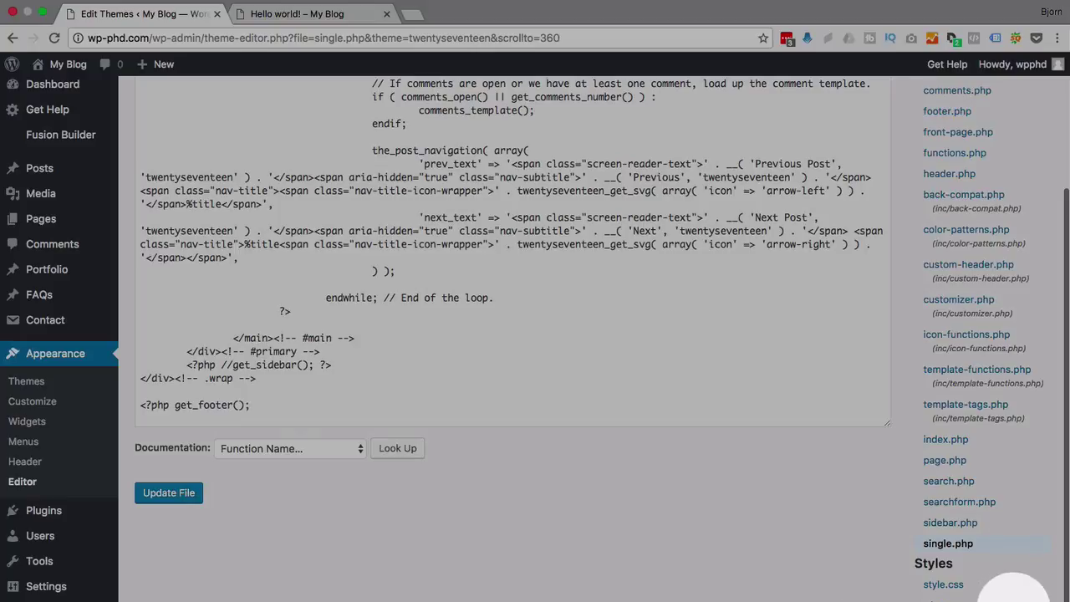
left_click(942, 585)
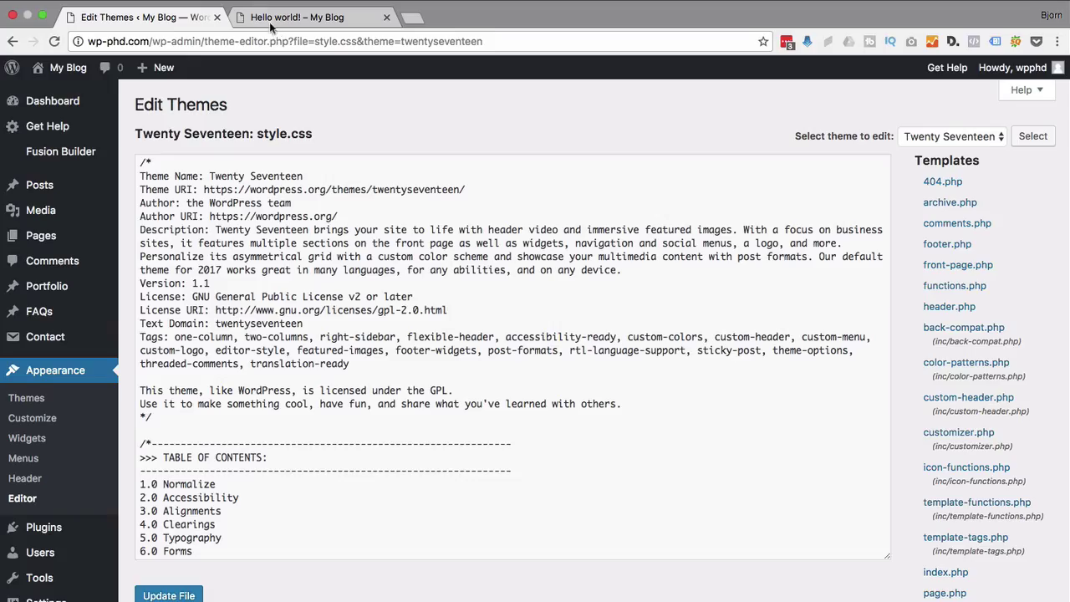
- Check the content-area container's ID in the inspected post and search style.css for "primary"
left_click(297, 17)
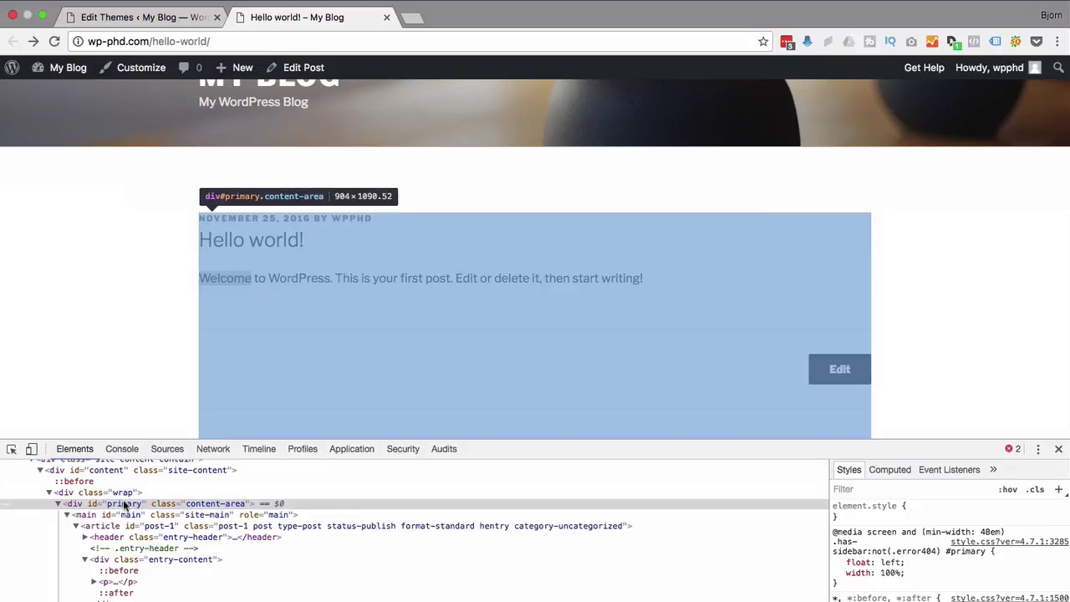
double_click(124, 504)
left_click(174, 16)
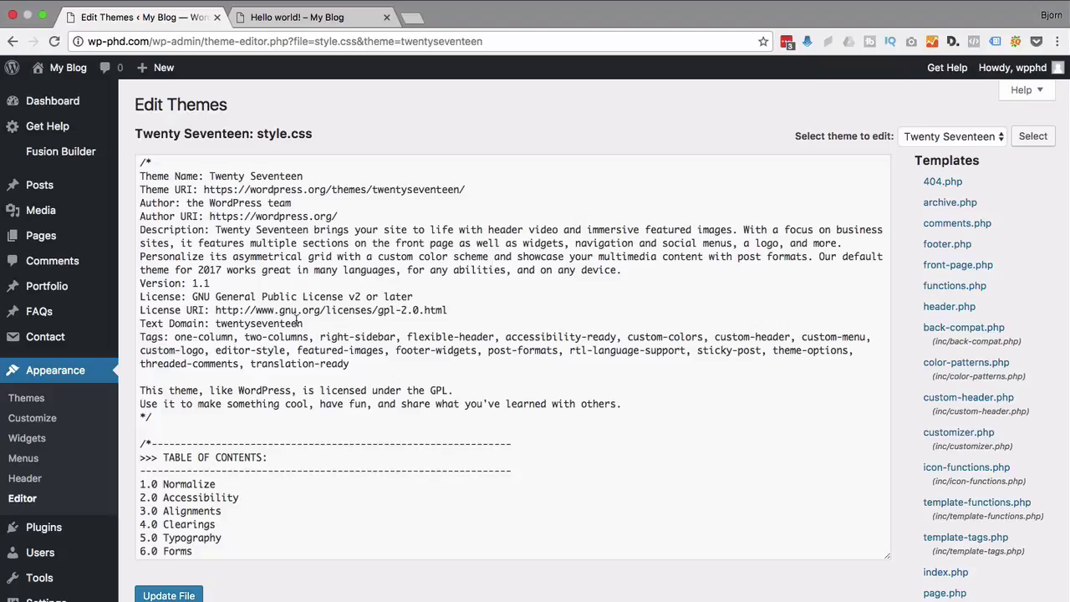
key("super+f")
type("primary")
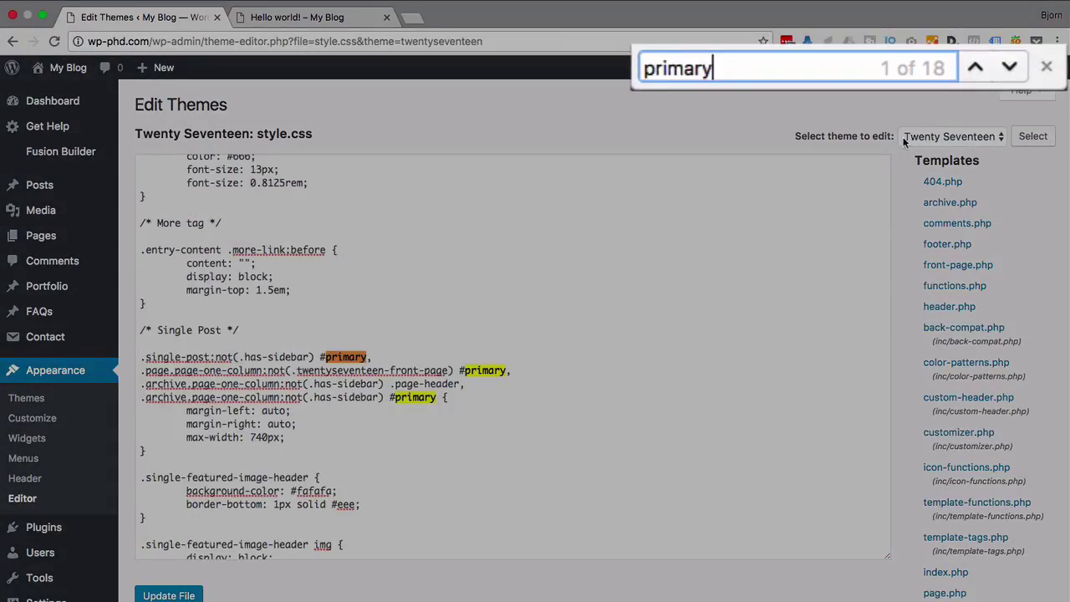
left_click(1009, 68)
left_click(1009, 67)
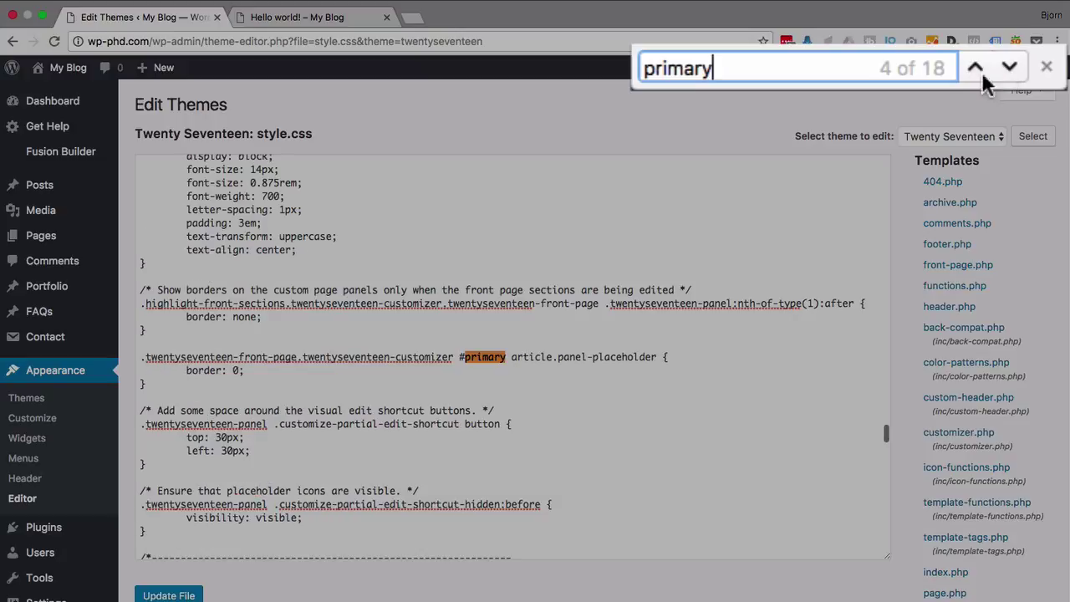
- Find "58%" in style.css and comment out the width line of .has-sidebar:not(.error404) #primary with /* */
left_click(545, 302)
key("super+f")
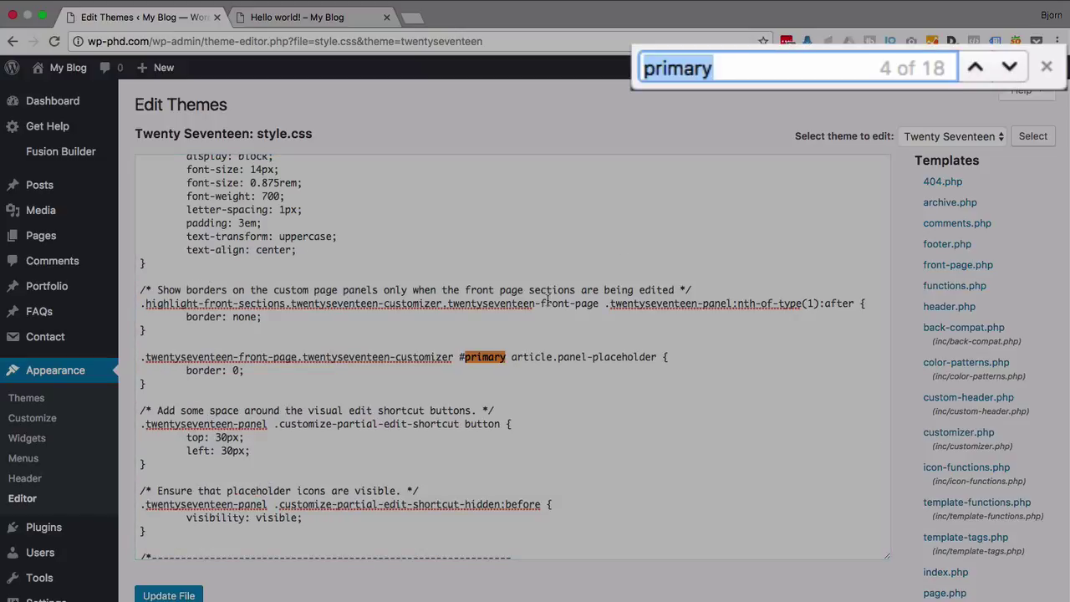
type("58%")
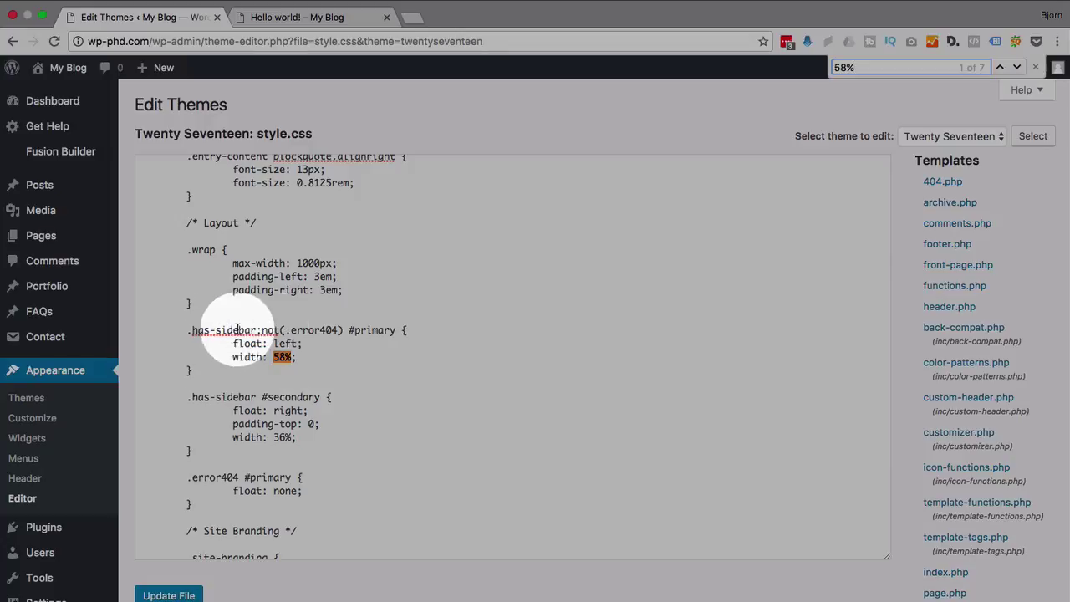
left_click(284, 357)
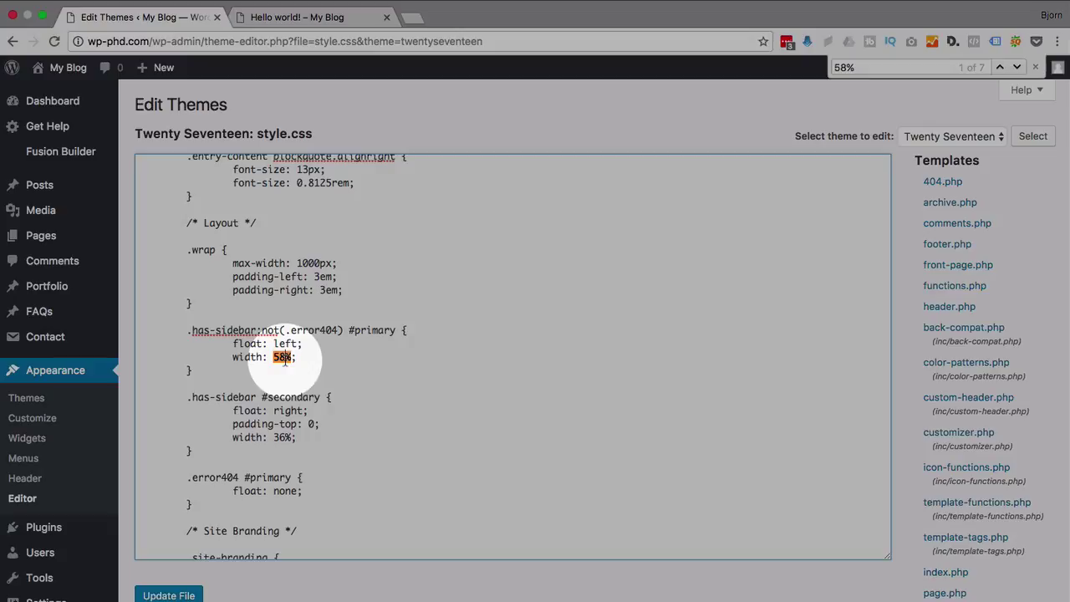
left_click(236, 358)
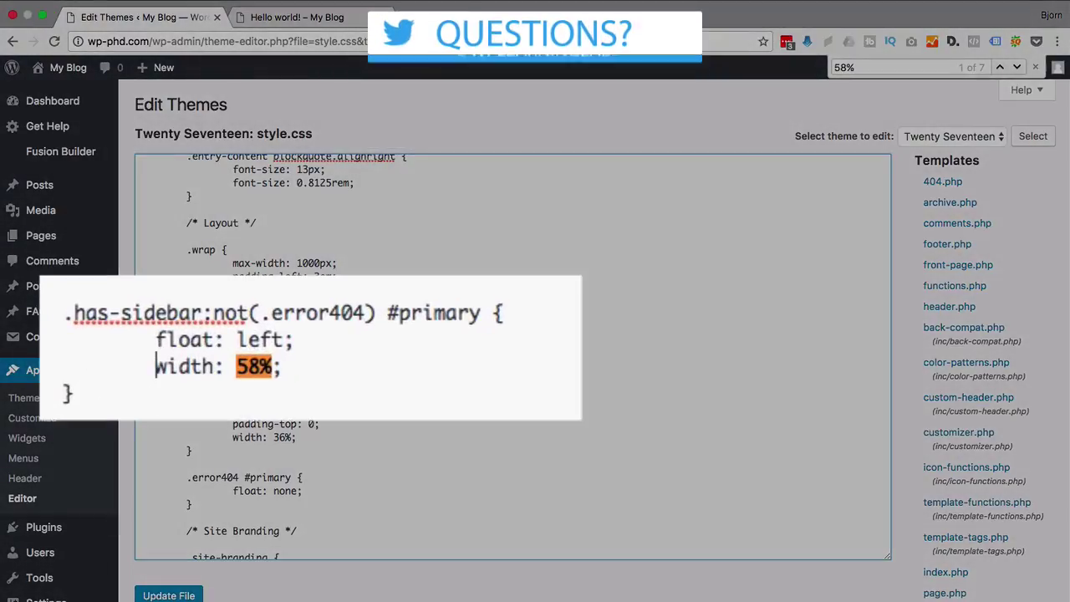
type("/*")
left_click(329, 378)
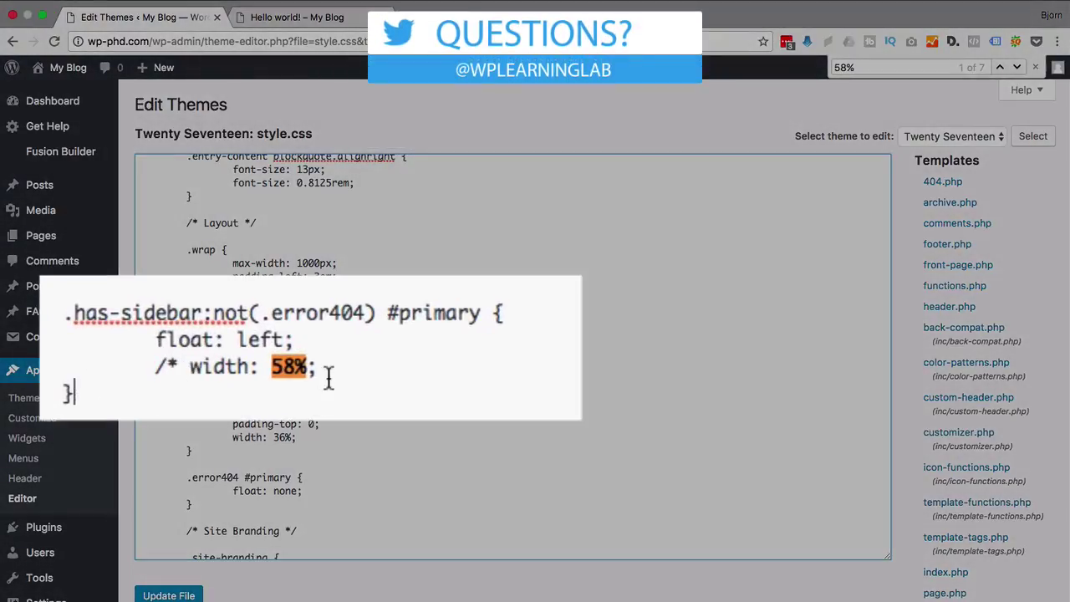
type("8")
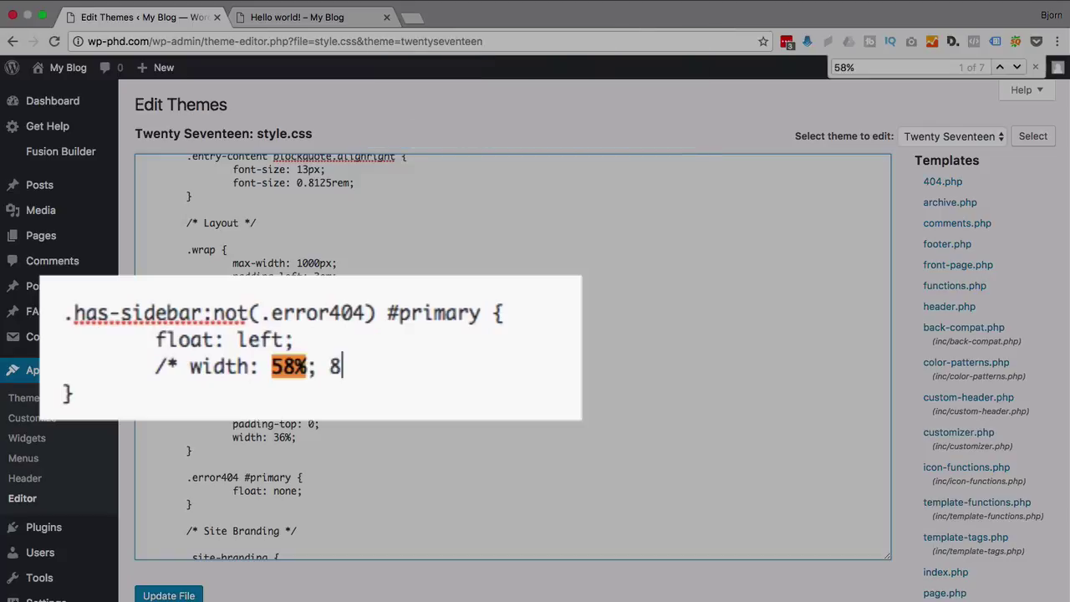
key("BackSpace")
type("*/")
- Duplicate the commented-out width line directly below itself in the #primary rule
left_click_drag(350, 365, 159, 365)
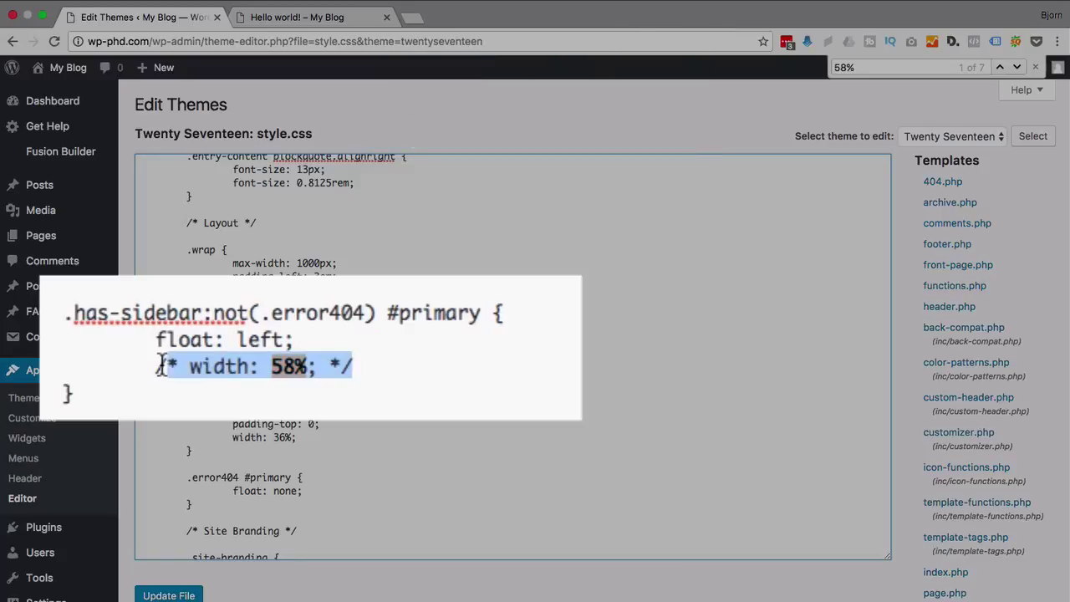
left_click_drag(370, 362, 84, 372)
key("ctrl+c")
left_click(347, 366)
key("Return")
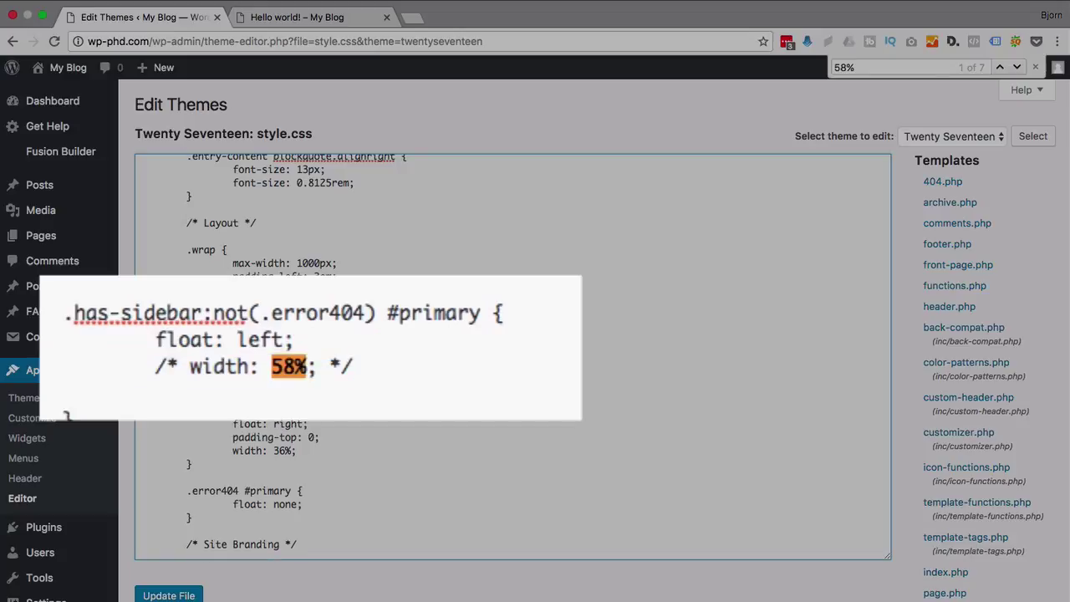
key("ctrl+v")
- Change the duplicated line to an uncommented width: 100%; declaration and save style.css
double_click(288, 393)
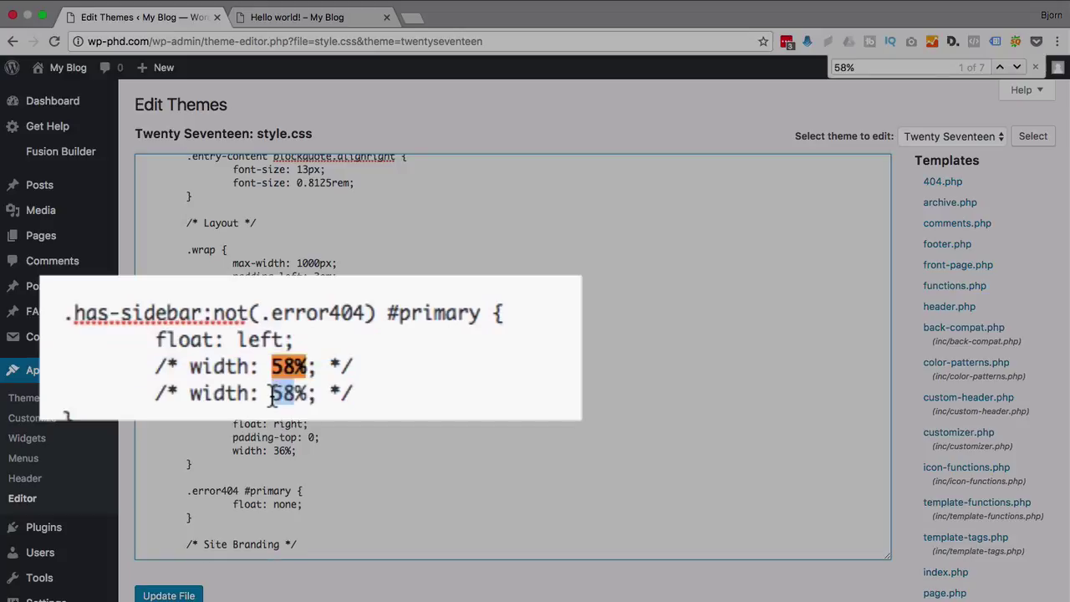
type("100")
left_click(359, 394)
key("BackSpace")
key("BackSpace")
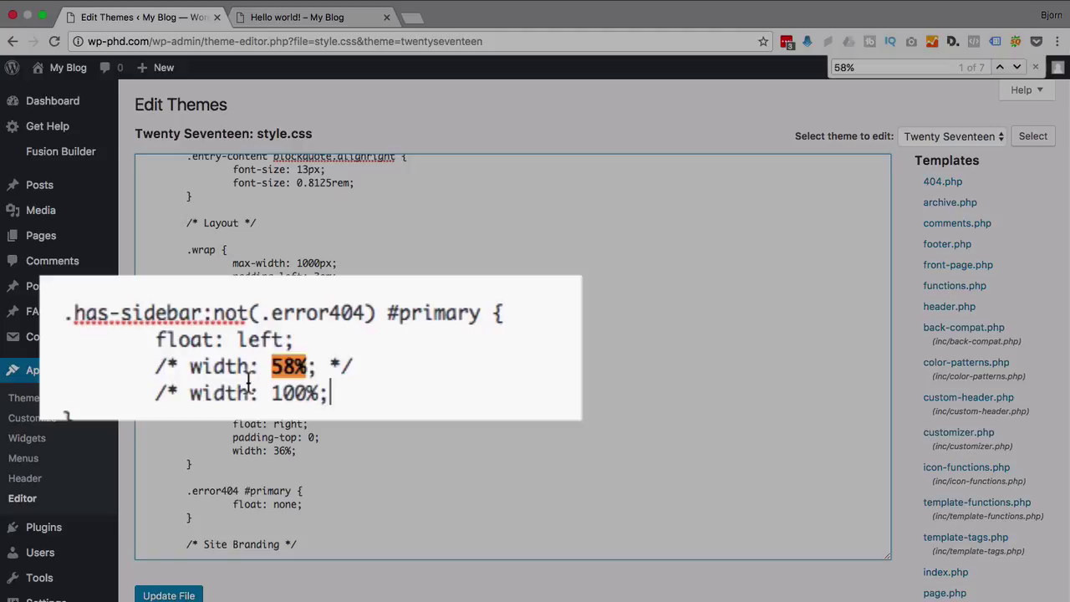
left_click(184, 391)
key("BackSpace")
key("BackSpace")
key("BackSpace")
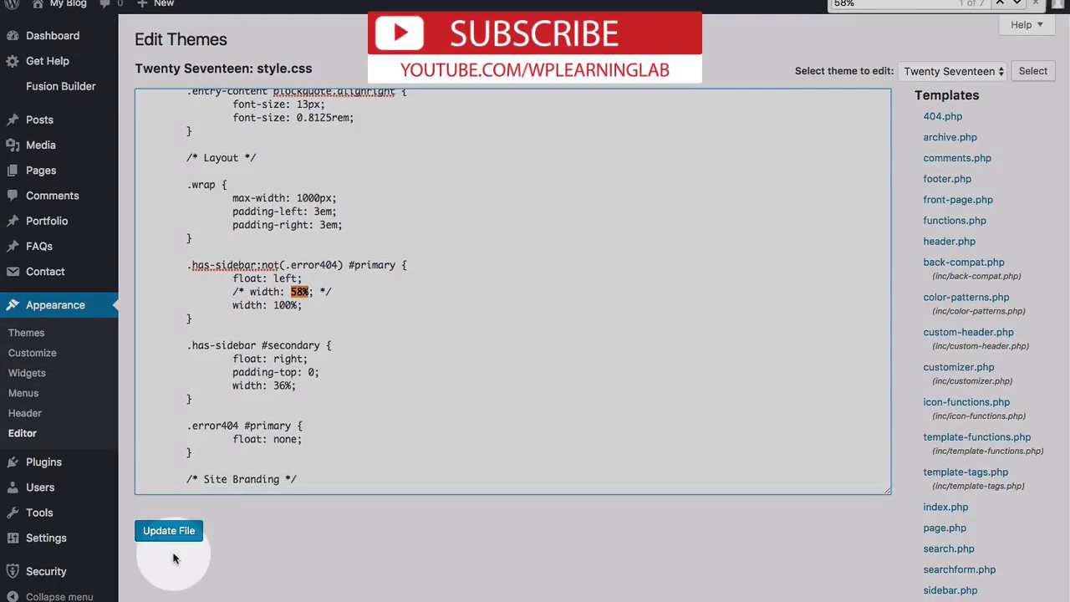
left_click(167, 531)
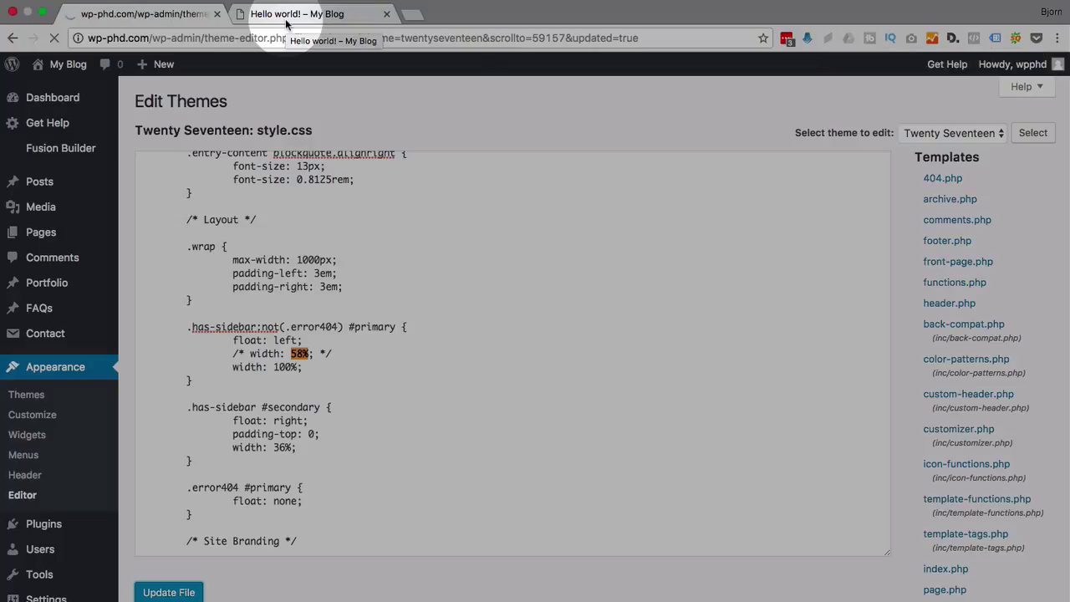
- Reload the published Hello world! post and close the developer tools to check the full-width layout
left_click(285, 14)
left_click(53, 37)
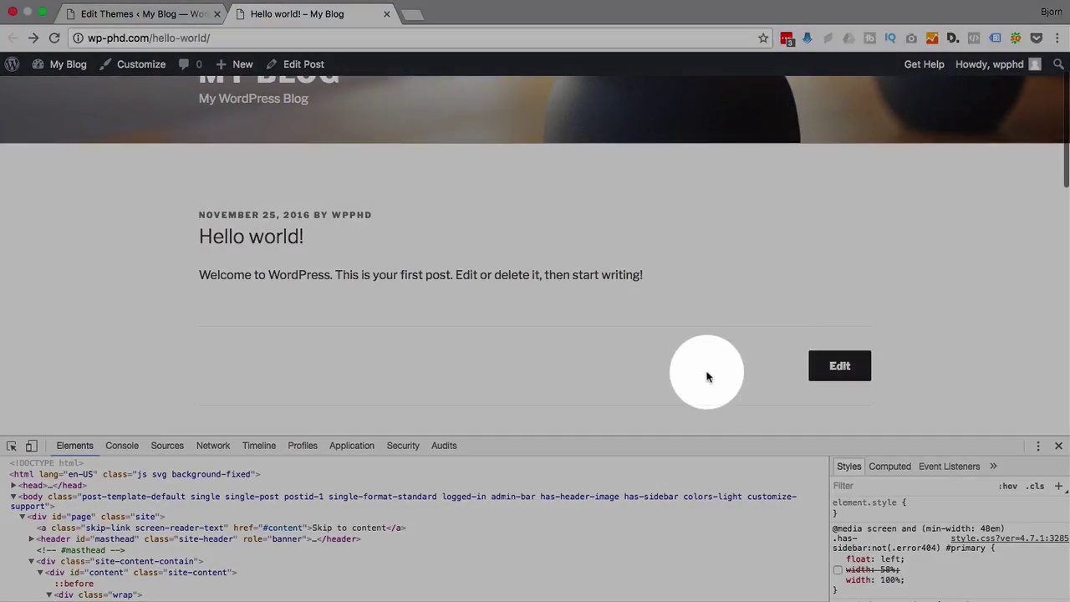
left_click(1056, 446)
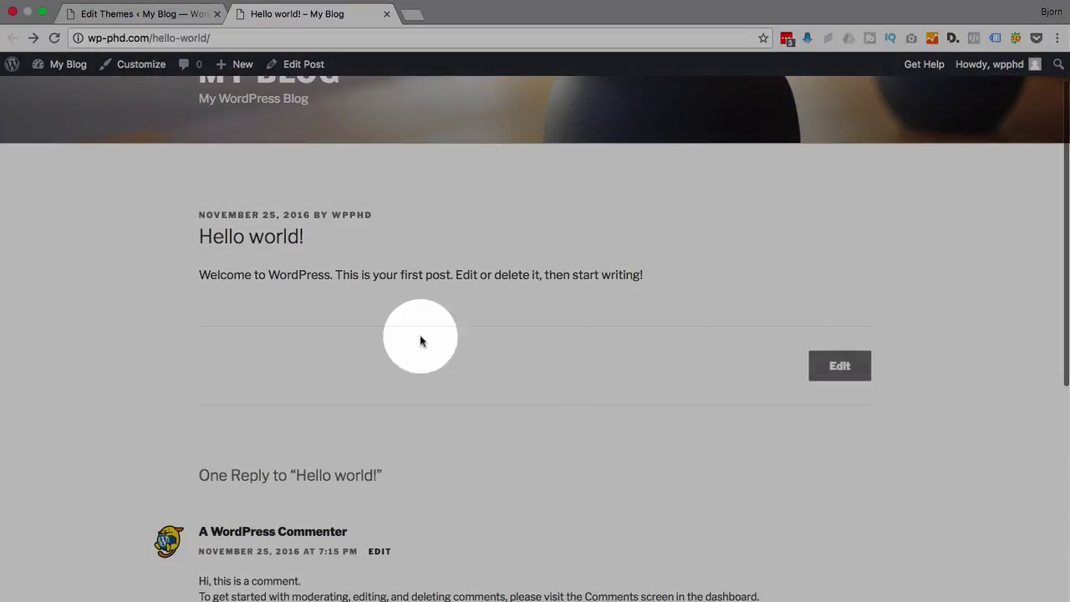
- Activate the Avada theme from the installed themes
left_click(153, 19)
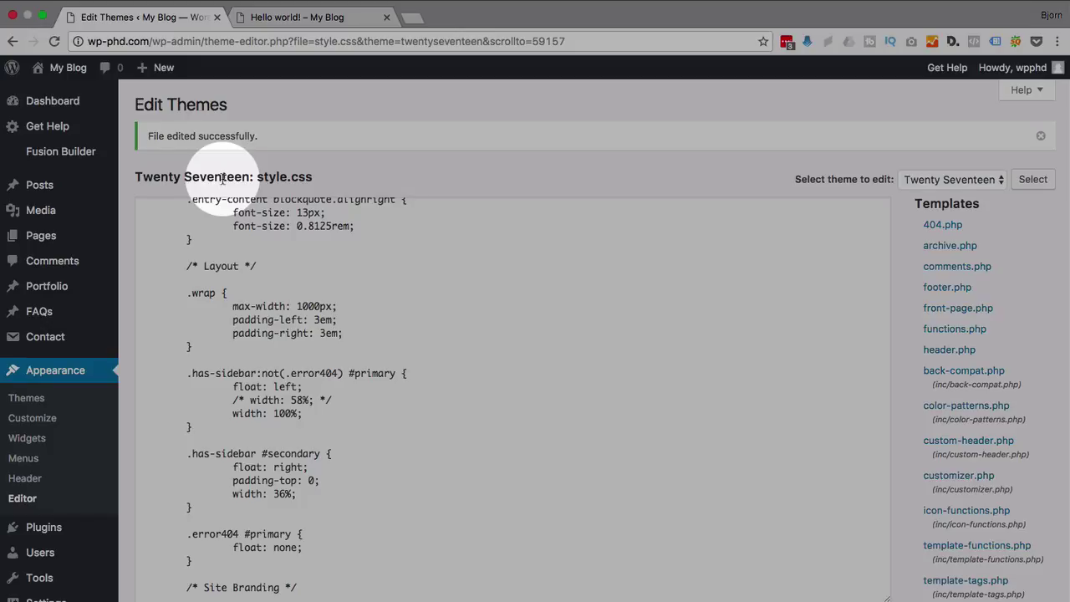
left_click(34, 401)
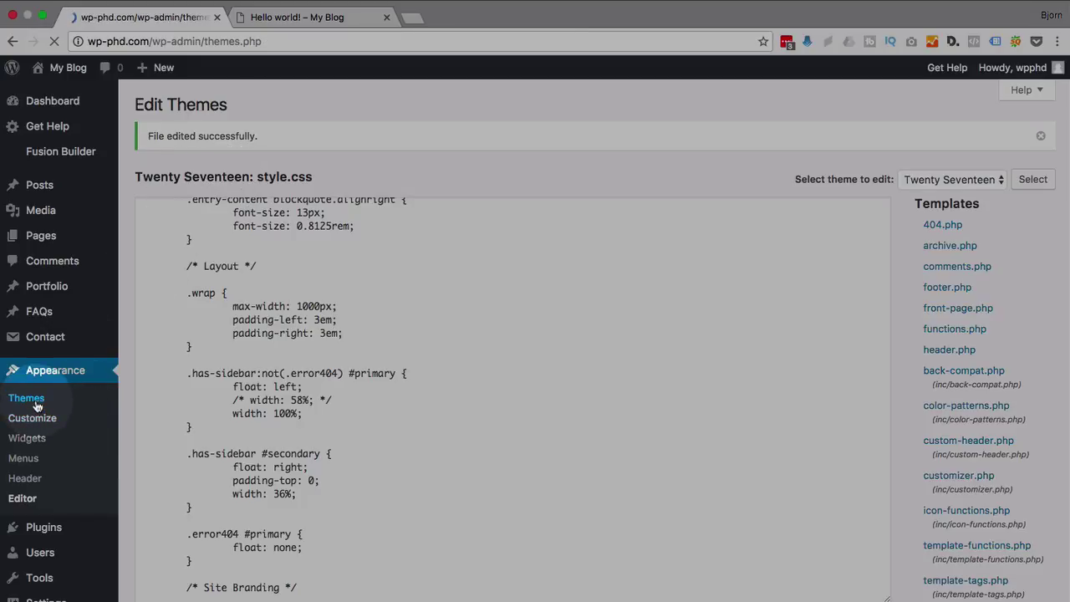
mouse_move(616, 286)
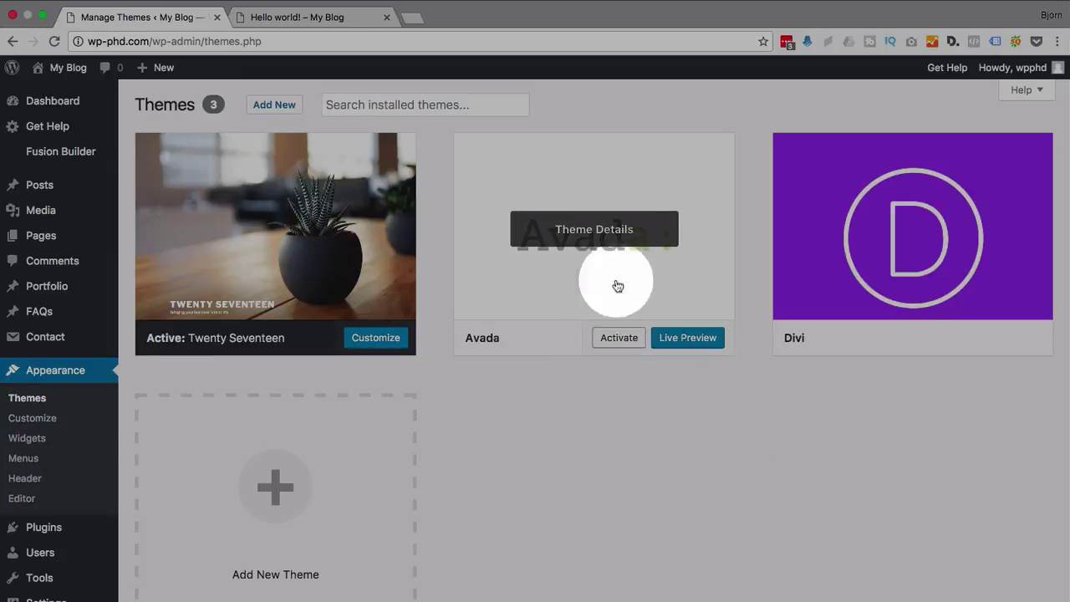
left_click(625, 343)
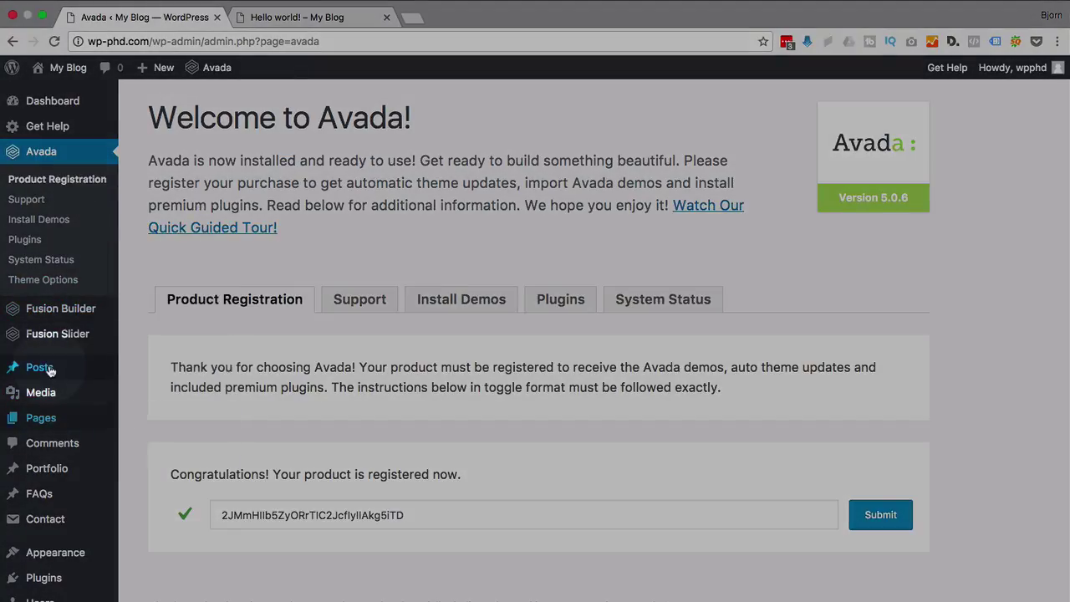
- Reload the published Hello world! post and examine its content area and sidebar under the Avada theme
left_click(292, 17)
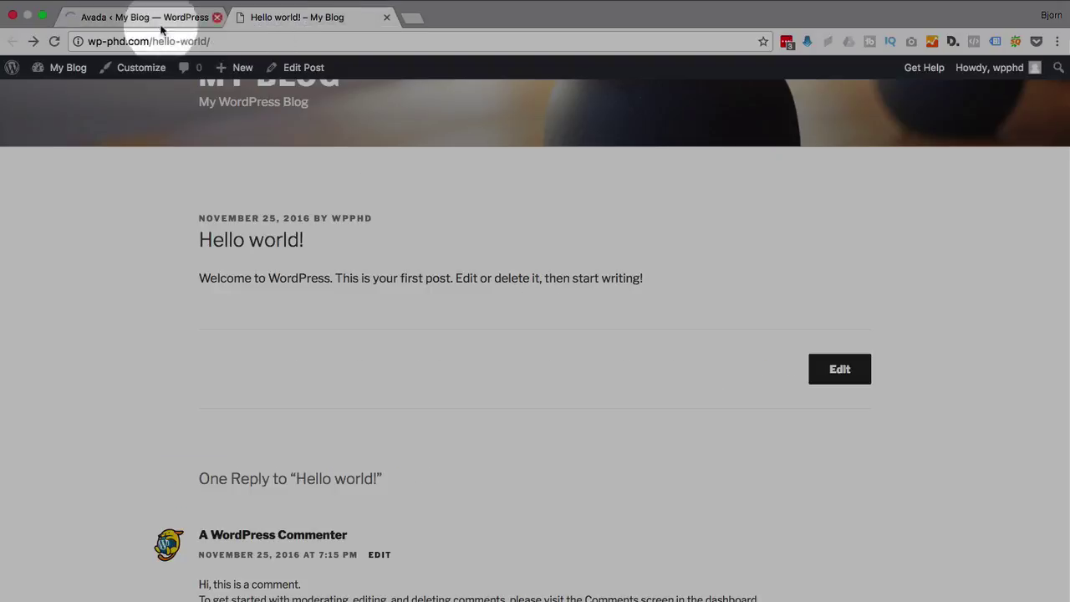
left_click(55, 40)
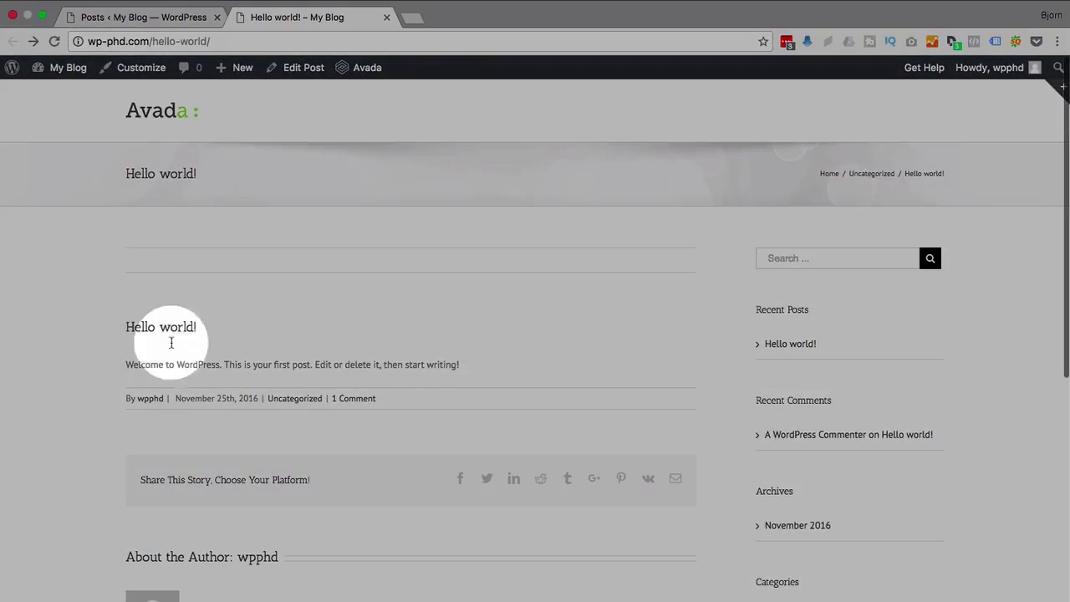
left_click_drag(172, 341, 501, 451)
left_click(758, 248)
left_click_drag(758, 248, 956, 587)
left_click(984, 563)
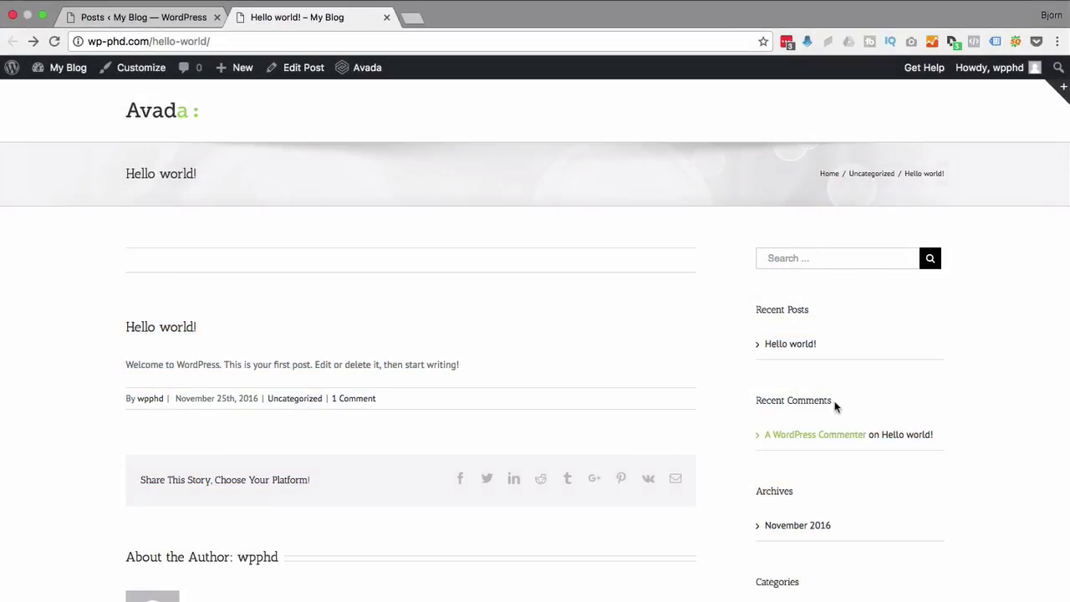
- Open the Hello world! post for editing from the posts list
left_click(134, 20)
mouse_move(200, 218)
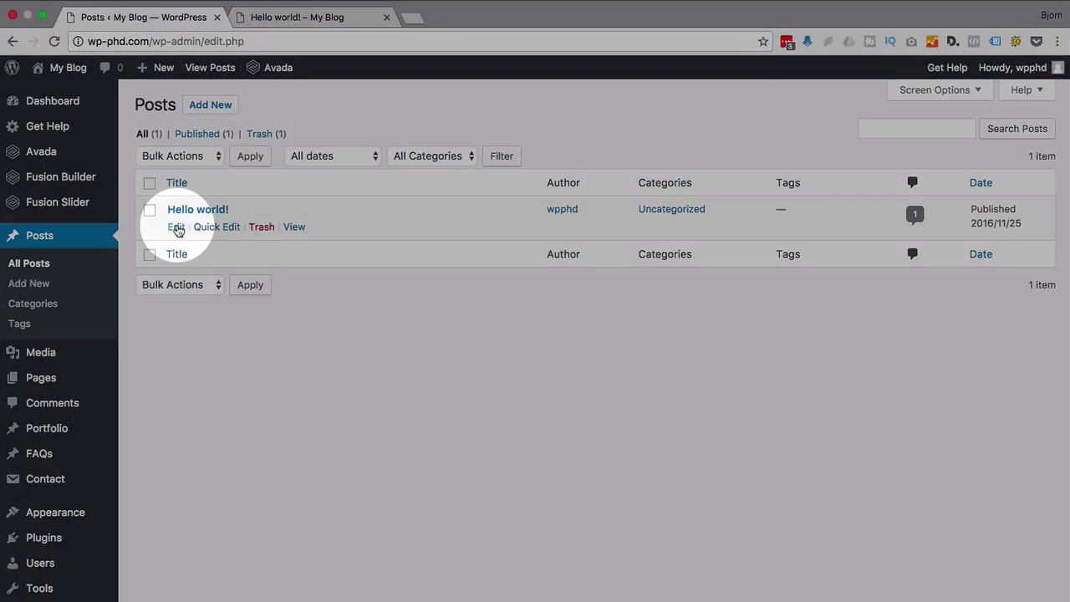
left_click(177, 228)
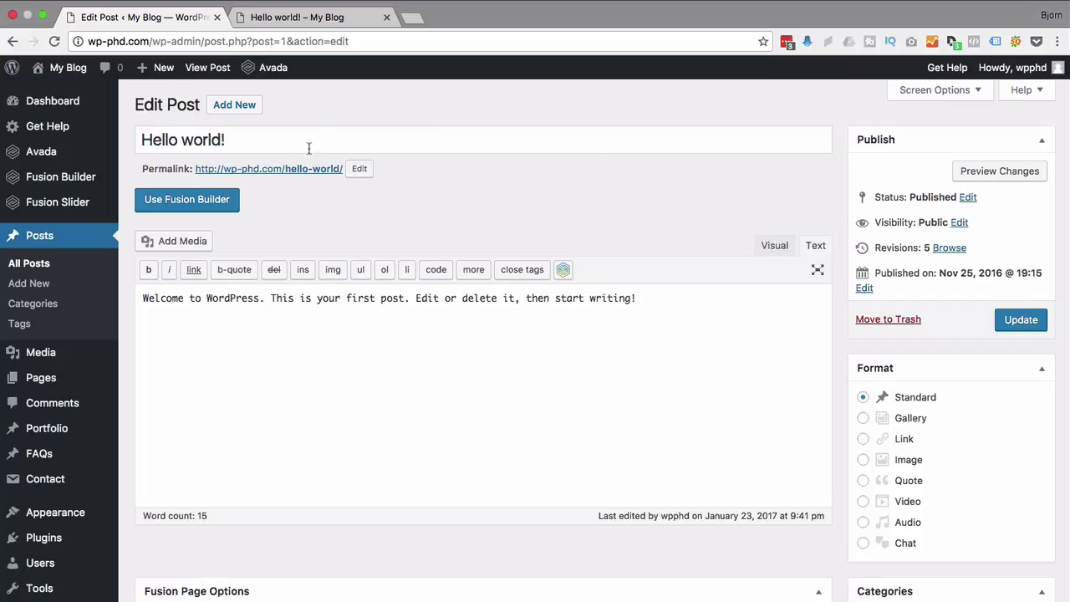
- Set Sidebar 1 to No Sidebar in the post's Fusion Page Options and update the post
scroll(830, 264, "down", 1)
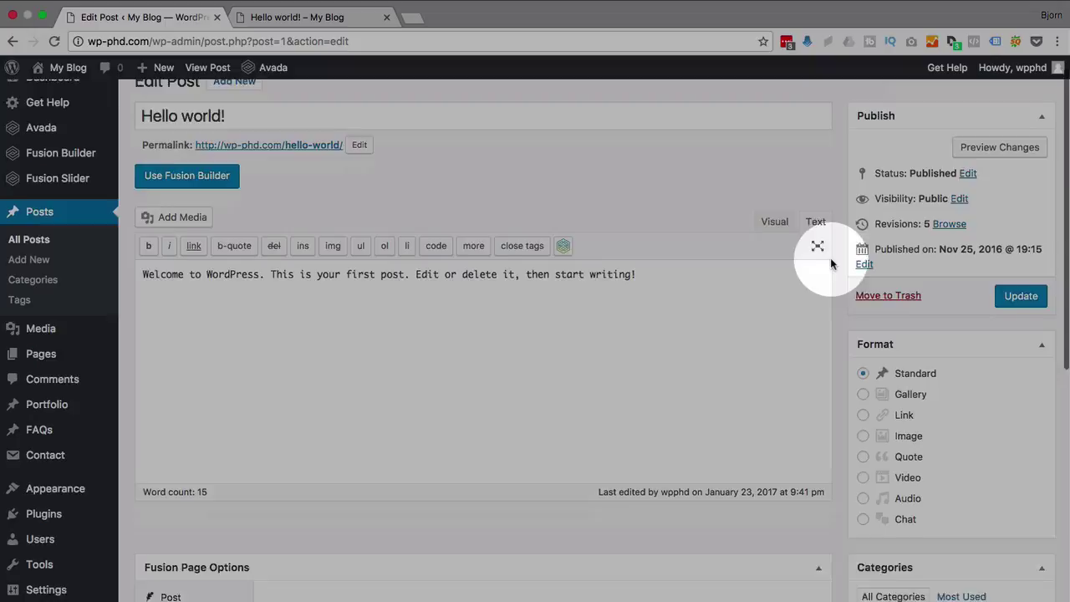
scroll(830, 265, "down", 5)
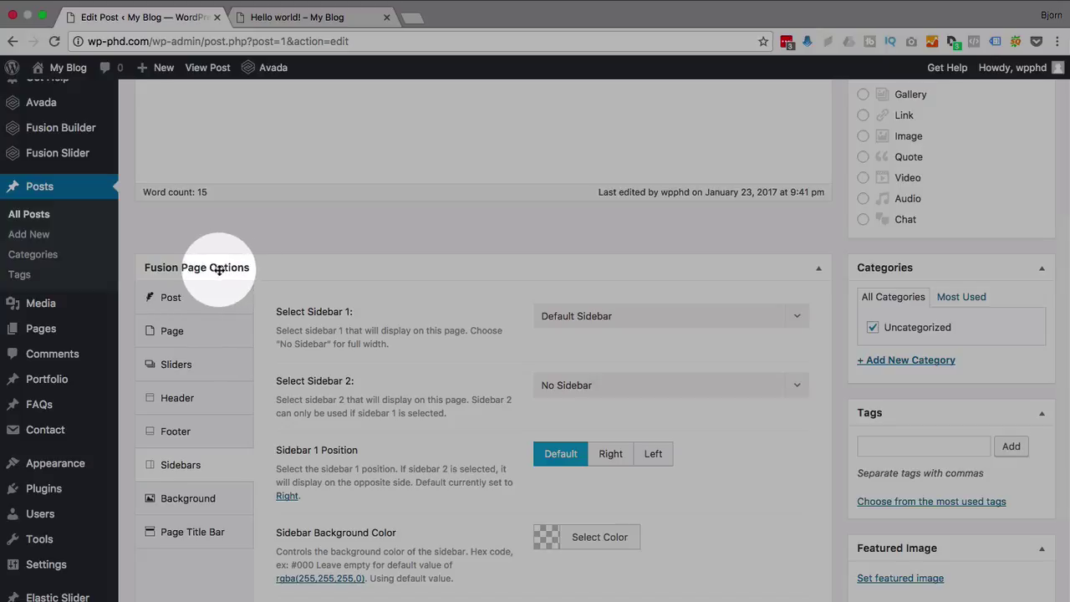
scroll(220, 280, "down", 2)
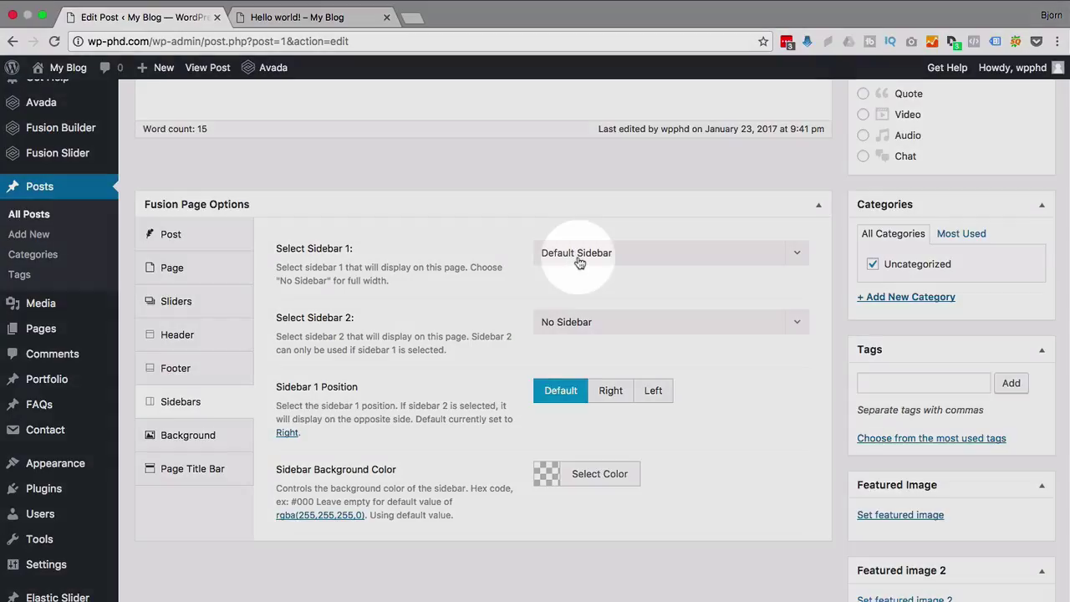
left_click(575, 263)
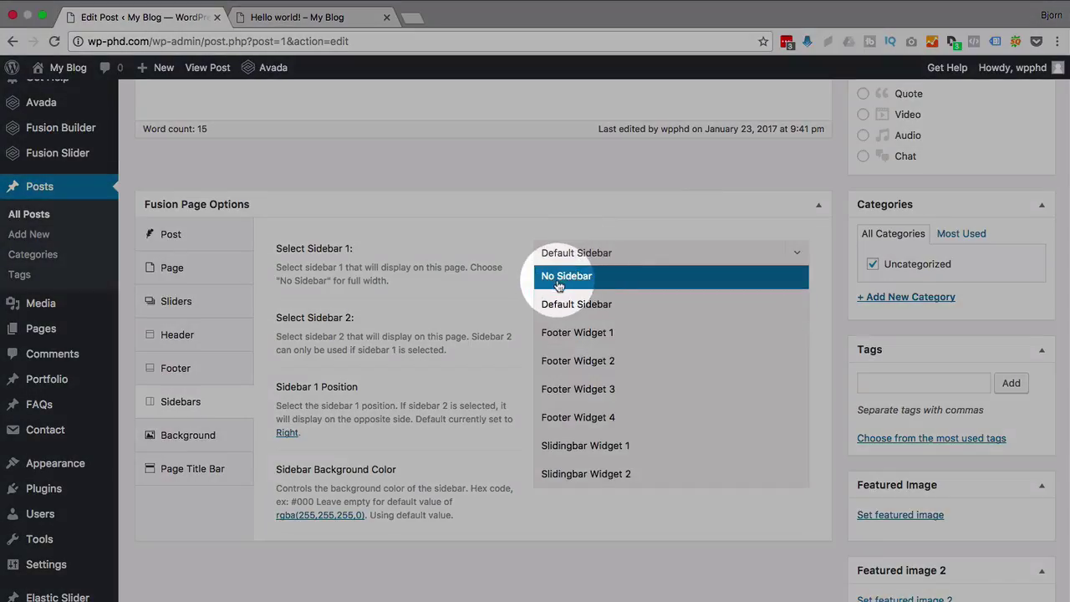
left_click(558, 284)
scroll(831, 300, "up", 3)
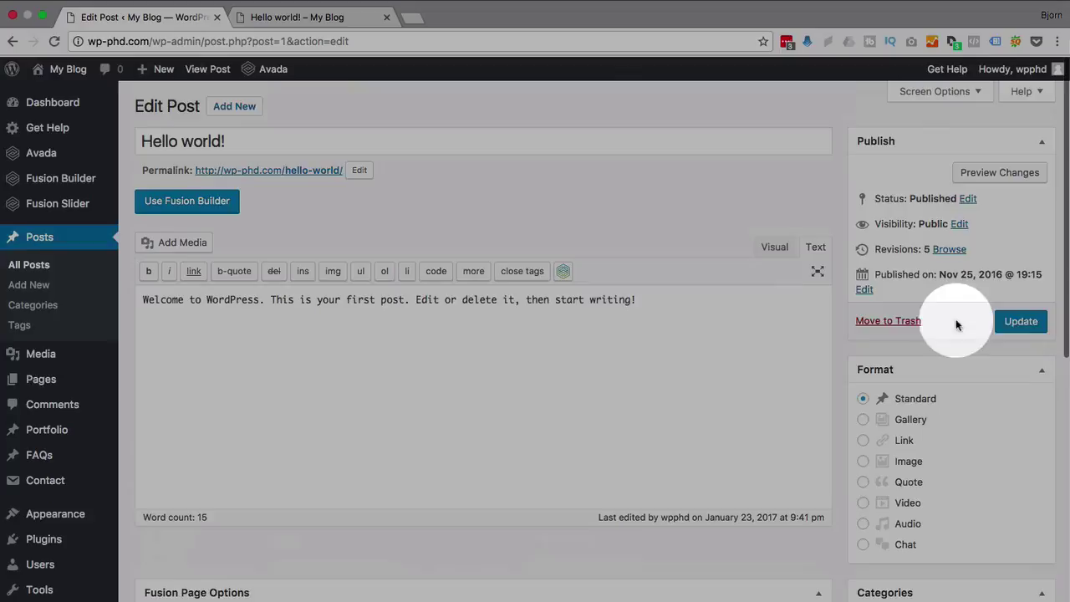
left_click(1016, 322)
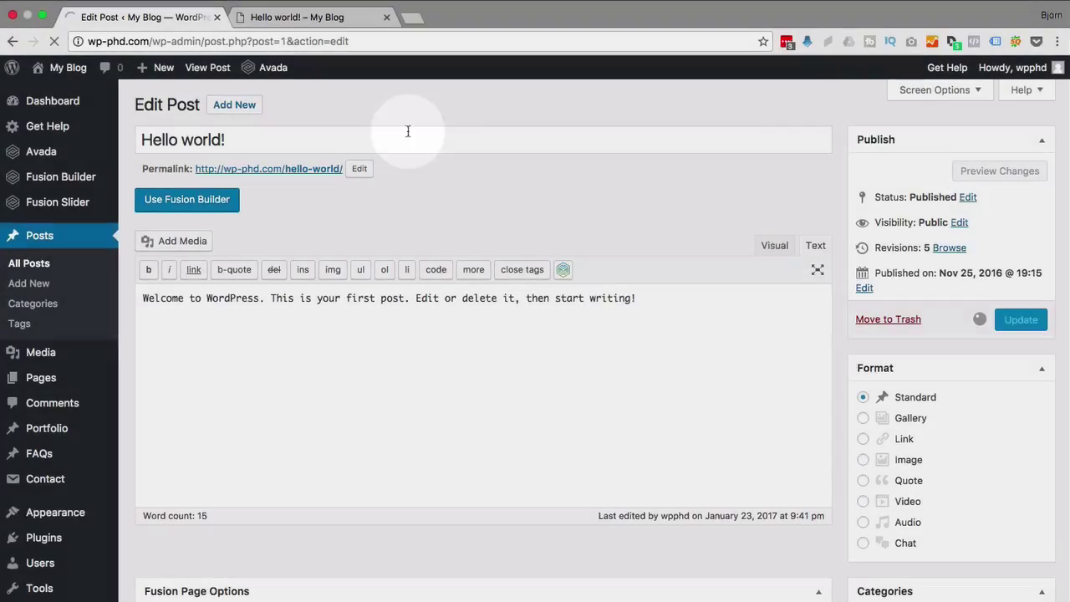
- Reload the published Hello world! post to check its layout without a sidebar under Avada
left_click(275, 22)
left_click(56, 42)
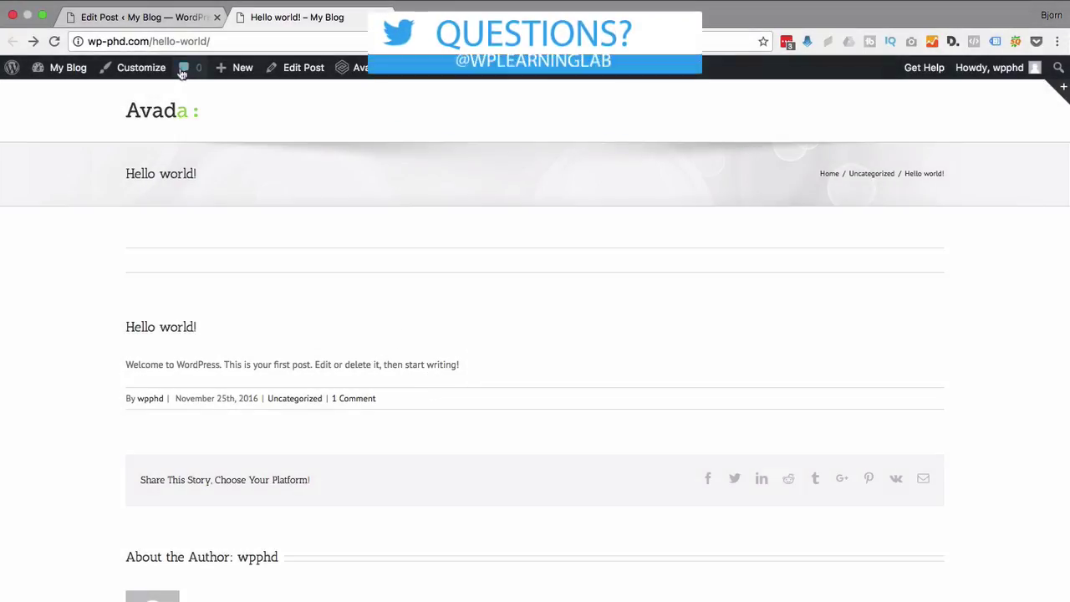
- Set Sidebar 1 to Default Sidebar with its position on the Left in the Fusion Page Options, and update the post
left_click(157, 20)
scroll(124, 427, "down", 5)
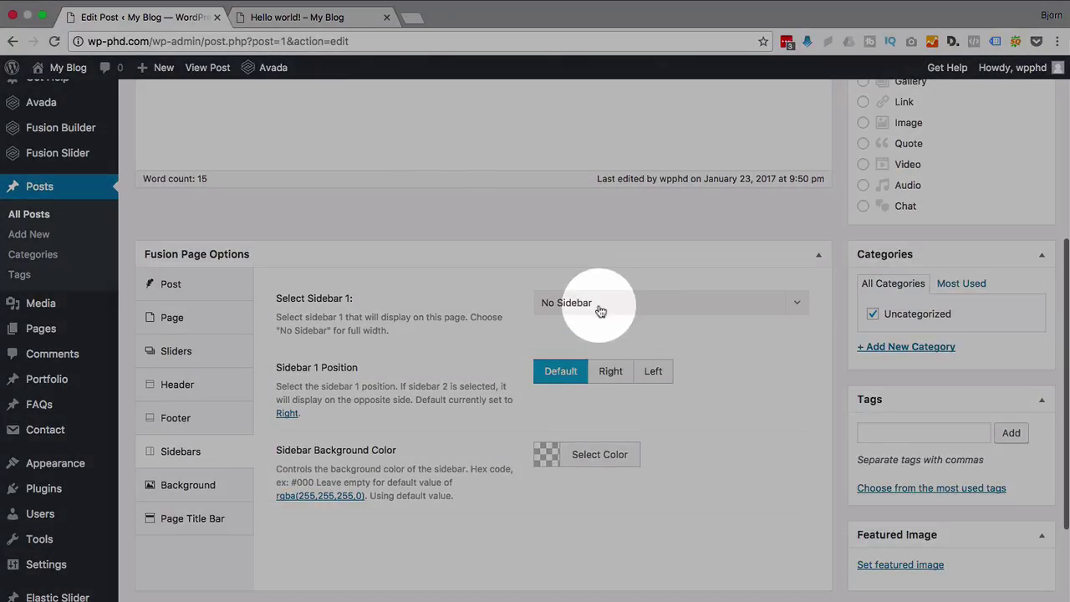
left_click(599, 304)
left_click(600, 355)
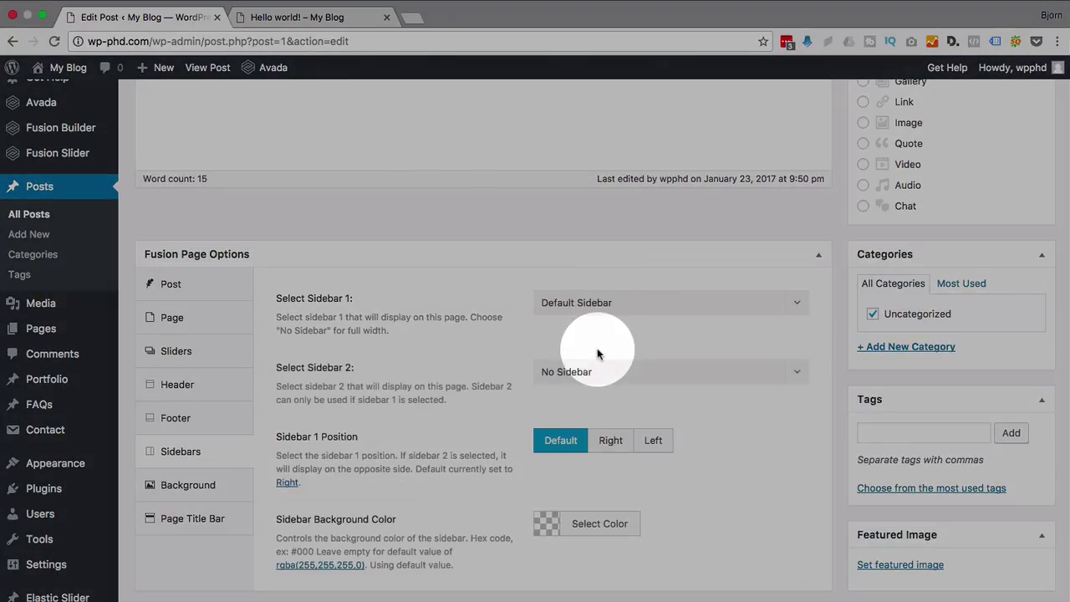
left_click(655, 443)
scroll(879, 441, "up", 4)
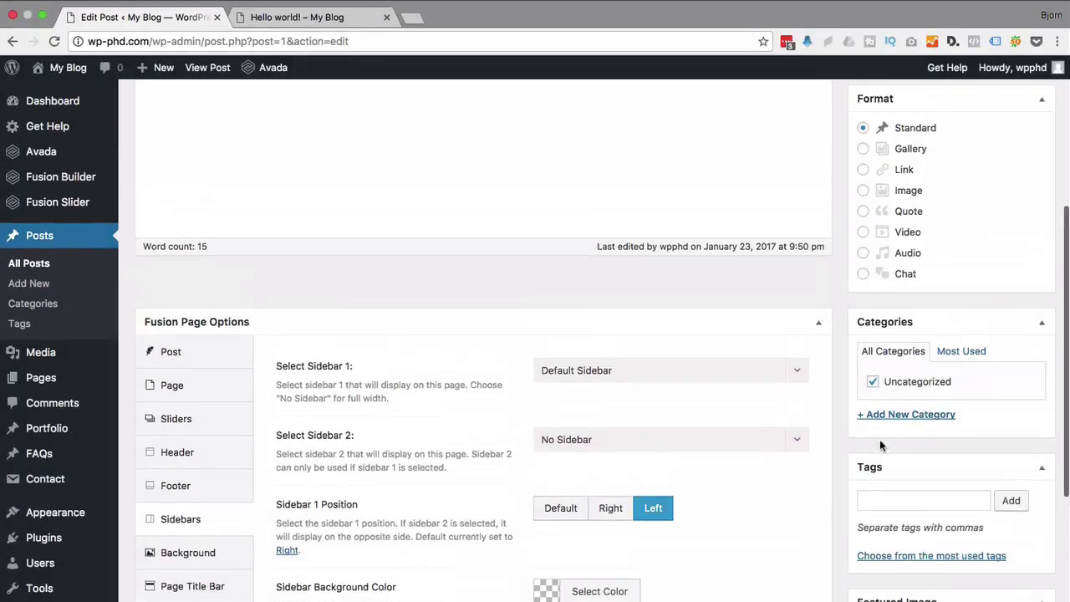
left_click(1021, 258)
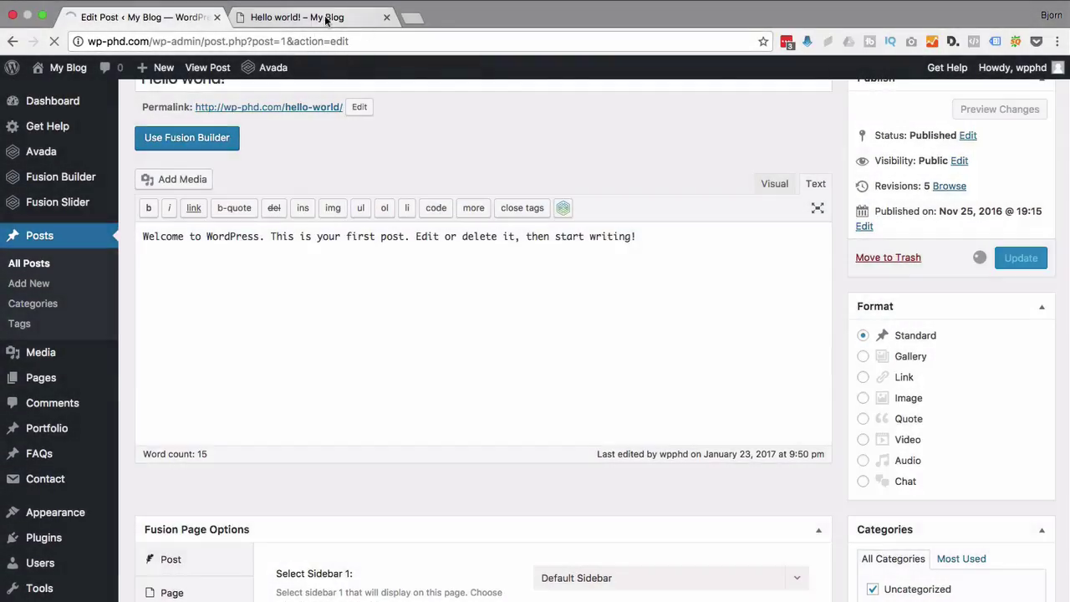
- Check the sidebar position on the published Hello world! post and return to the sidebar settings in the Fusion Page Options
left_click(317, 16)
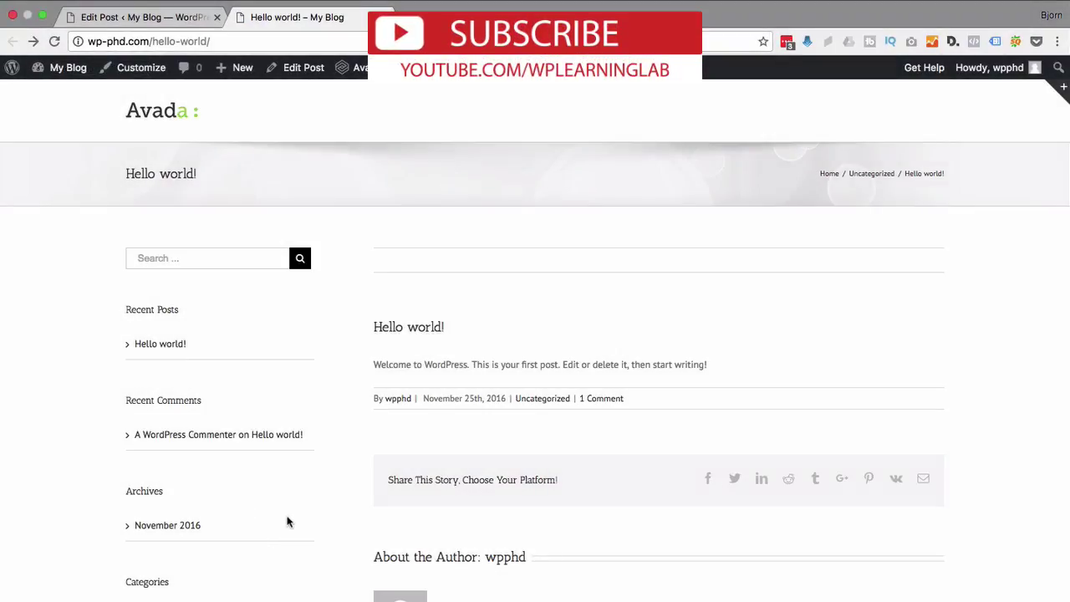
left_click(143, 17)
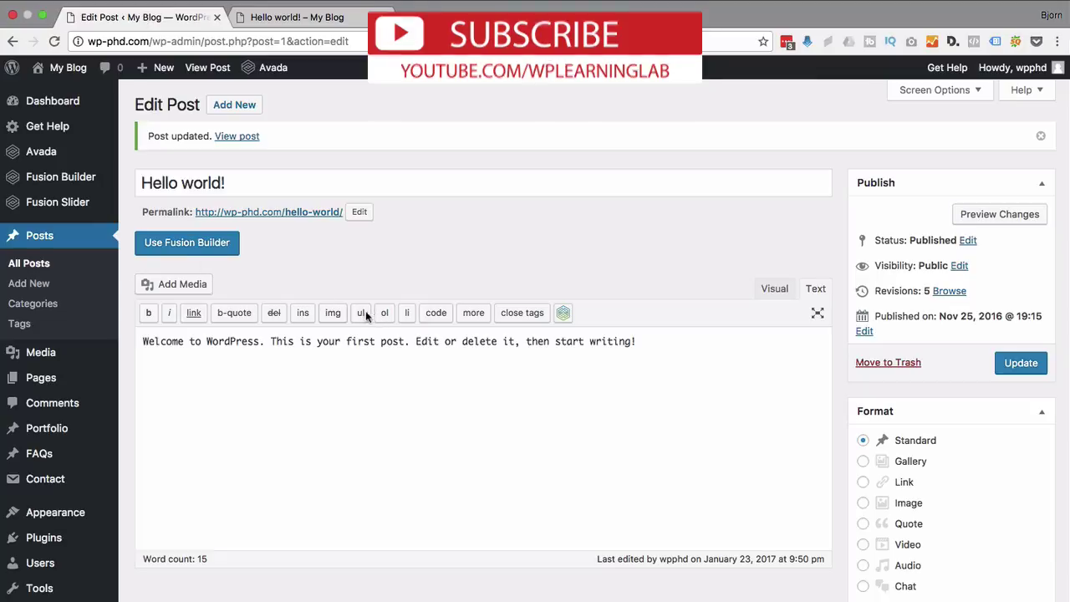
scroll(132, 338, "down", 5)
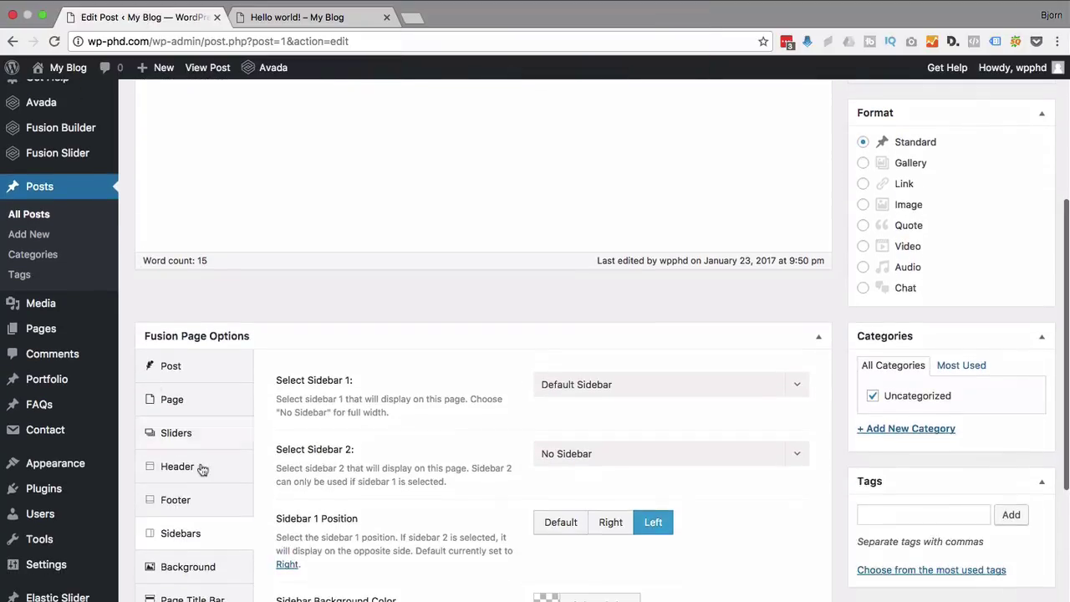
scroll(129, 458, "down", 3)
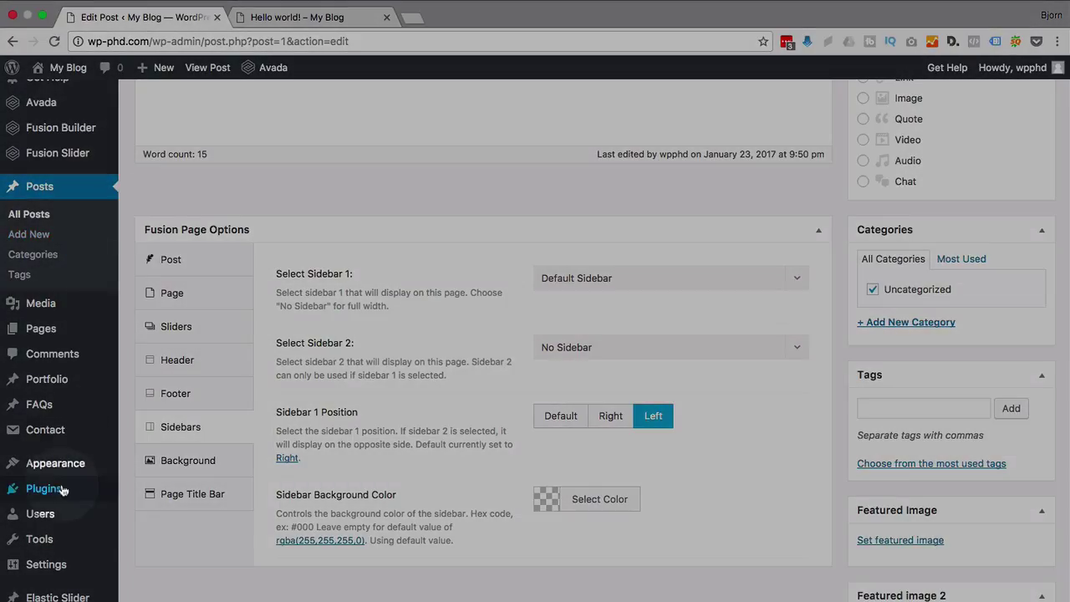
- Activate the Divi theme from the installed themes
mouse_move(64, 465)
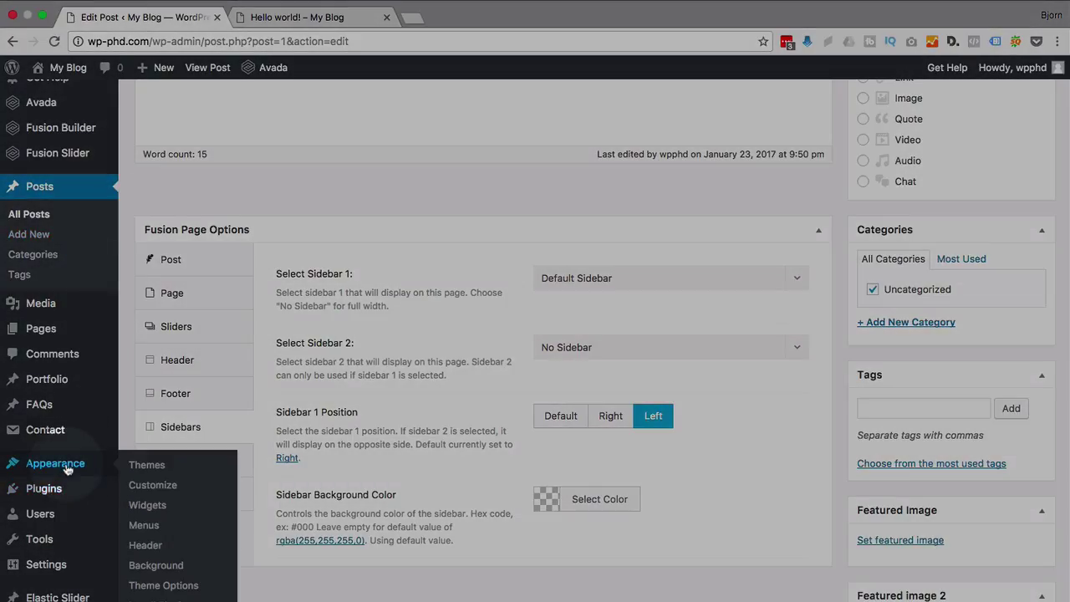
left_click(140, 472)
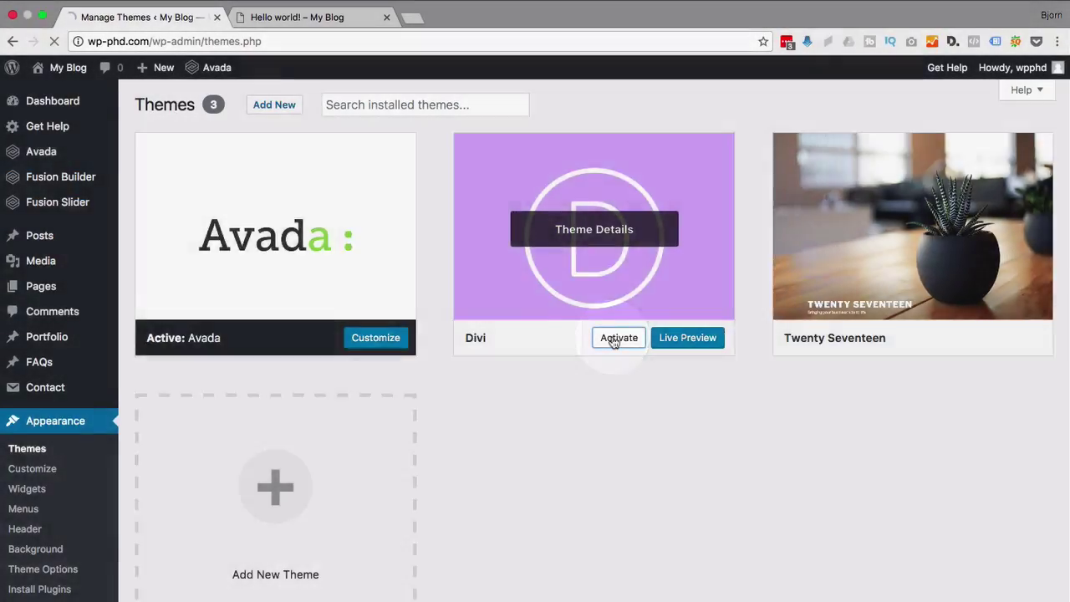
left_click(619, 337)
- Reload the published Hello world! post and examine its content area and sidebar under the Divi theme
left_click(269, 21)
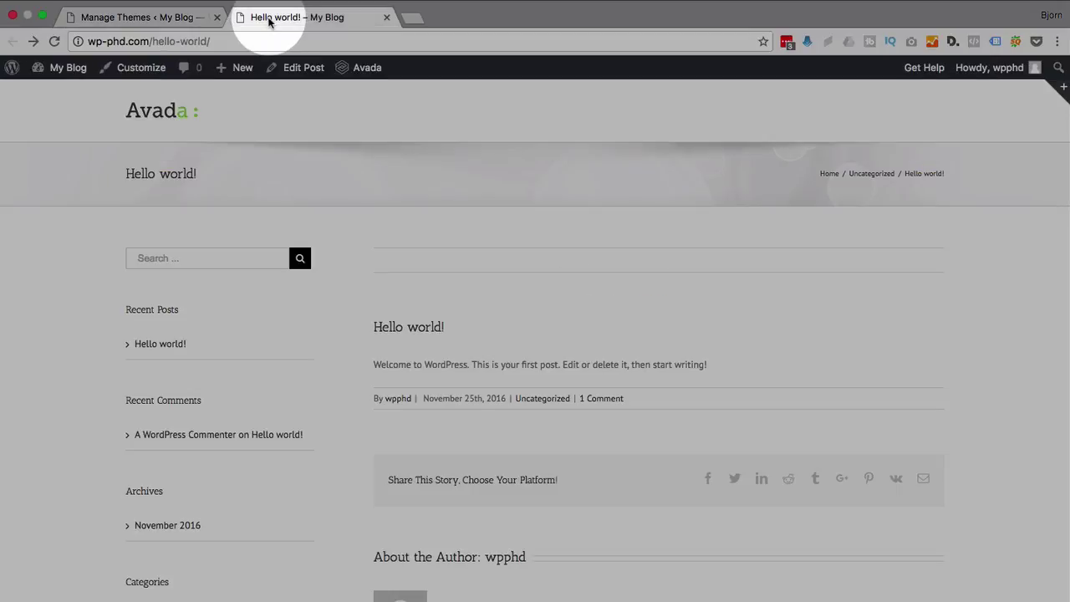
left_click(53, 41)
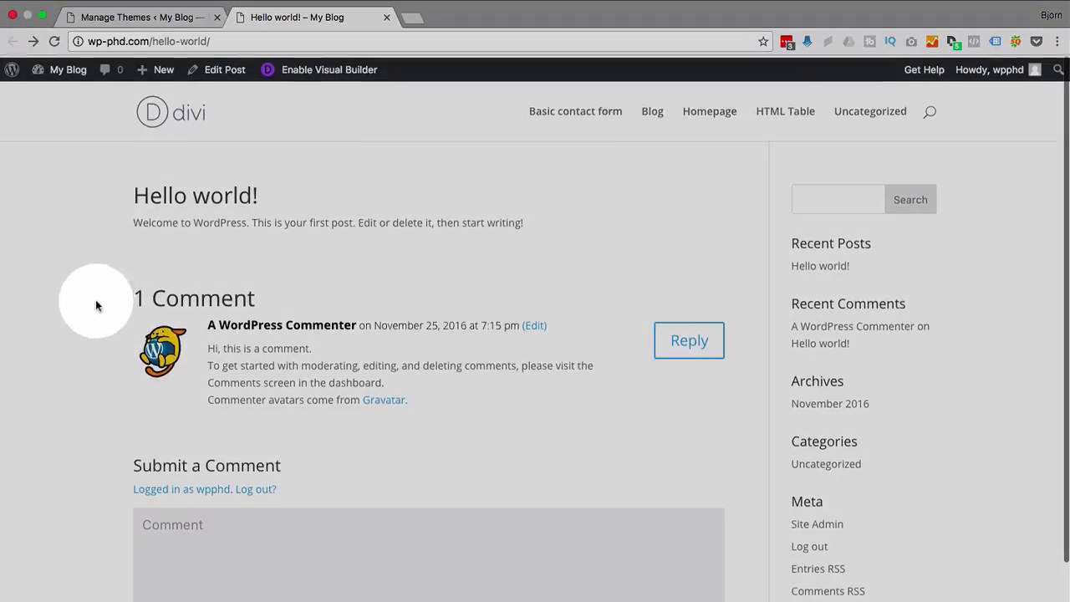
left_click_drag(132, 180, 394, 263)
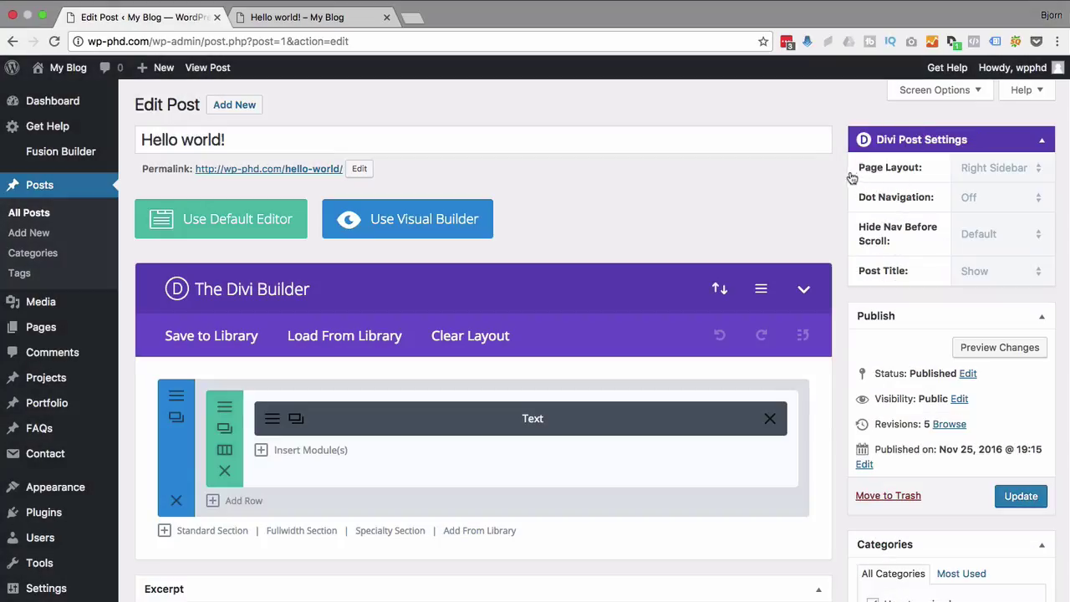
- Update the Hello world! post with its Divi Page Layout set to Full Width and check the content on the published page
left_click(1039, 169)
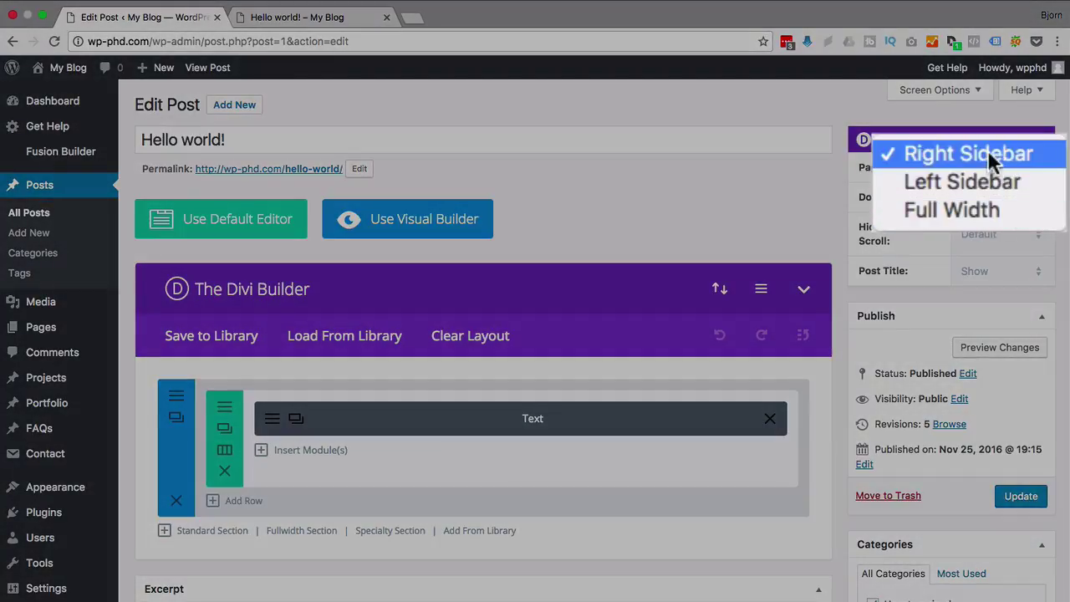
left_click(953, 213)
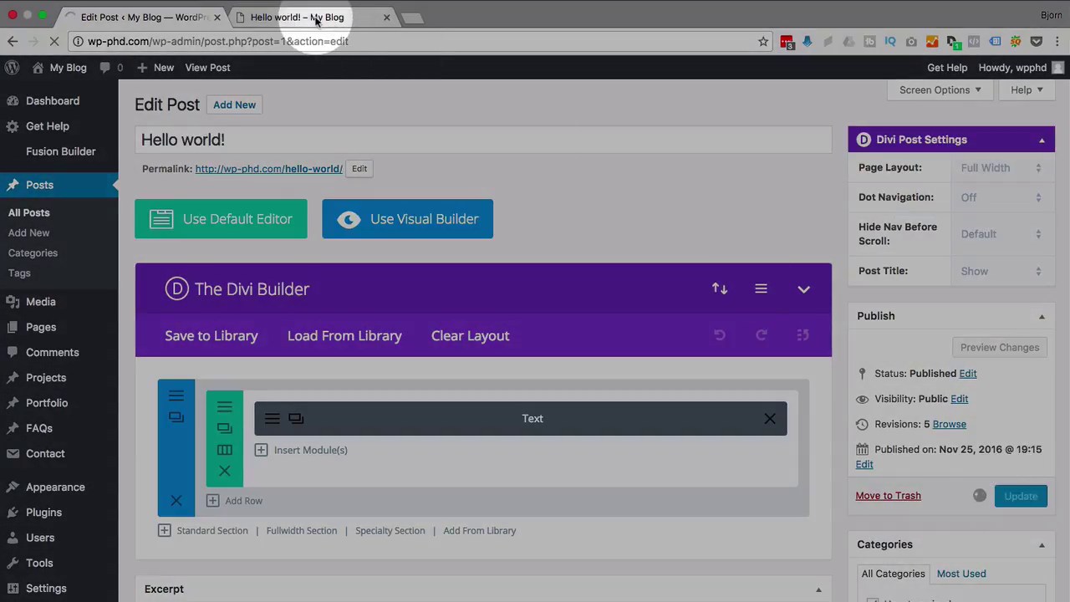
left_click(316, 18)
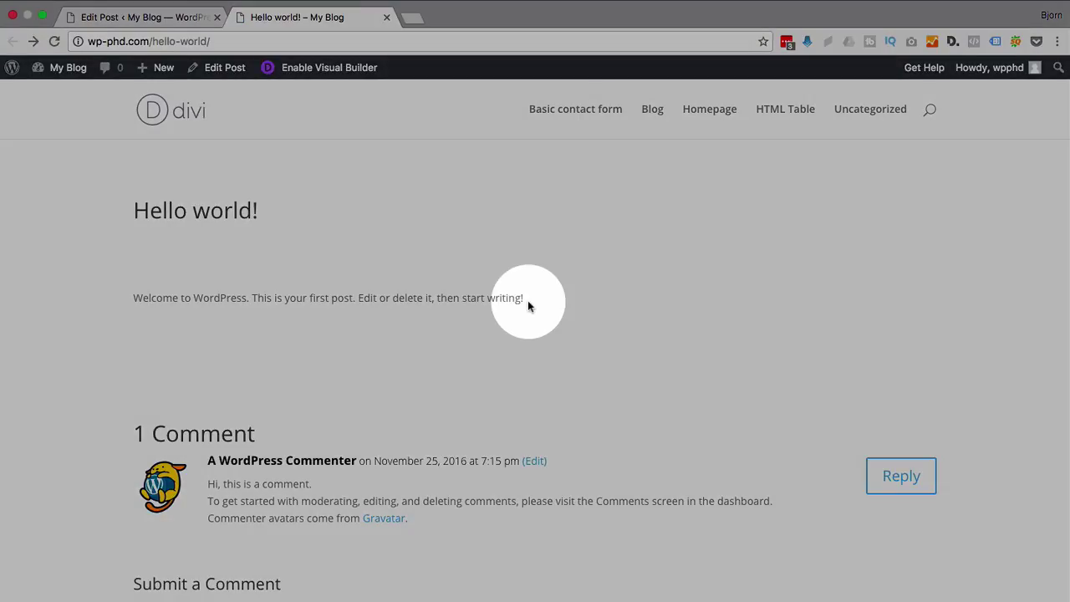
left_click_drag(528, 300, 138, 303)
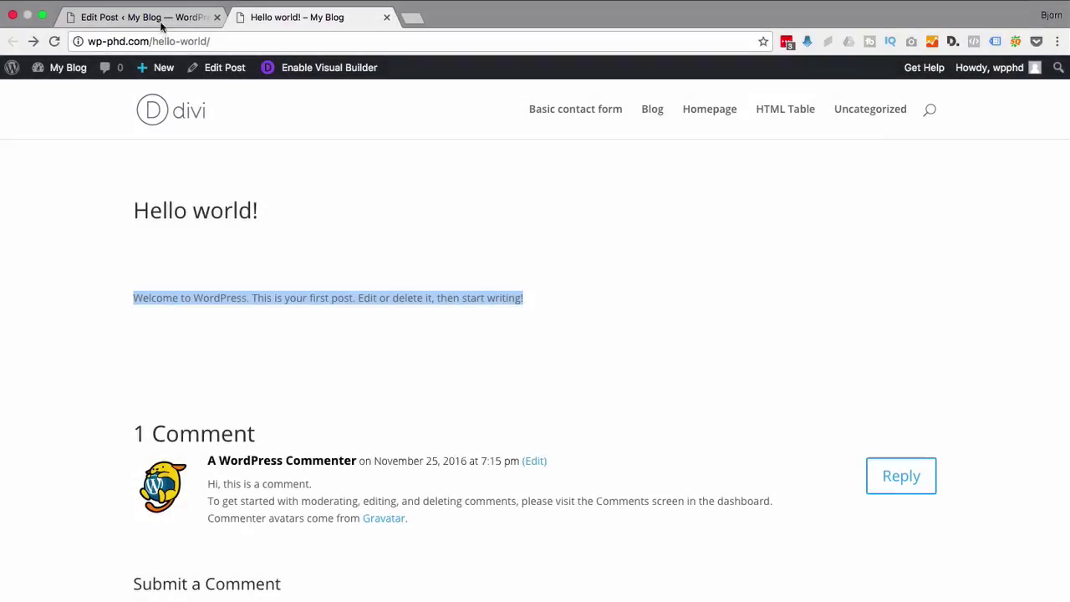
- Clear the existing text row in the post's Divi Builder and give it a 3/4 and 1/4 column layout
left_click(161, 25)
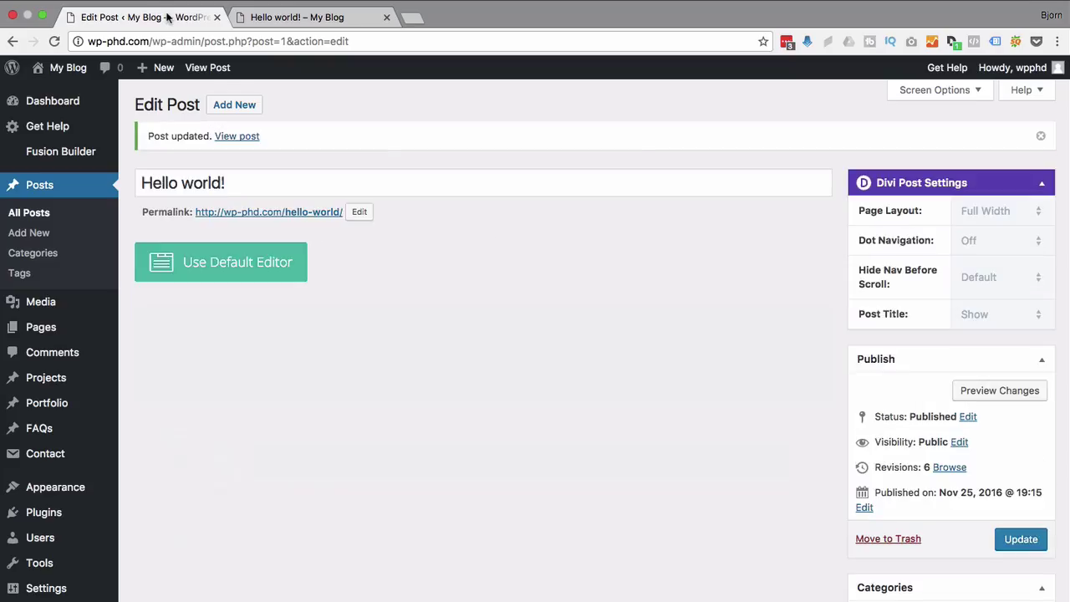
scroll(241, 358, "down", 3)
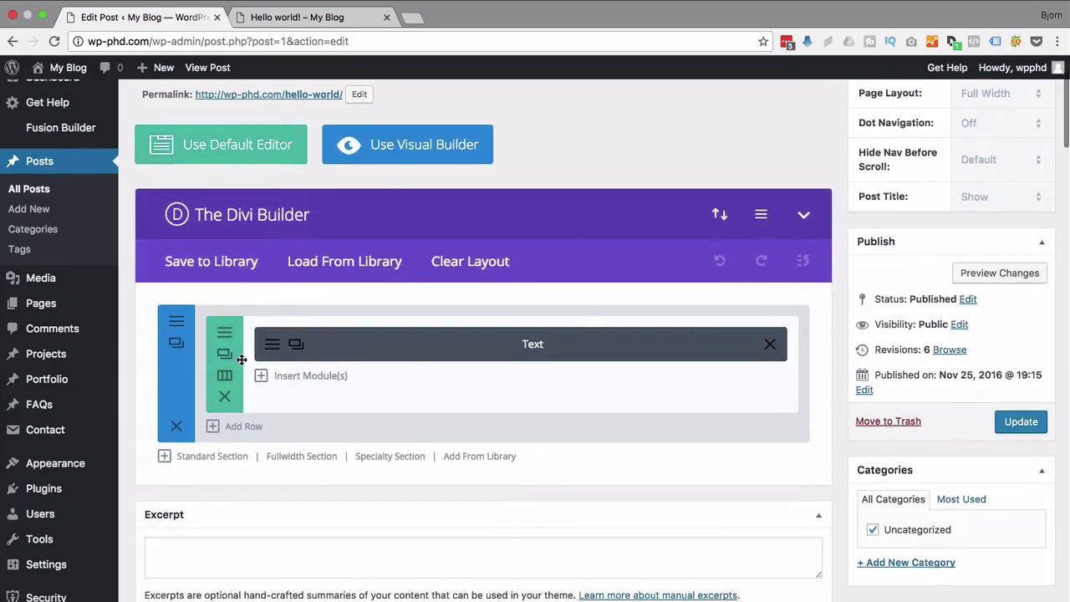
left_click(224, 397)
scroll(234, 389, "down", 1)
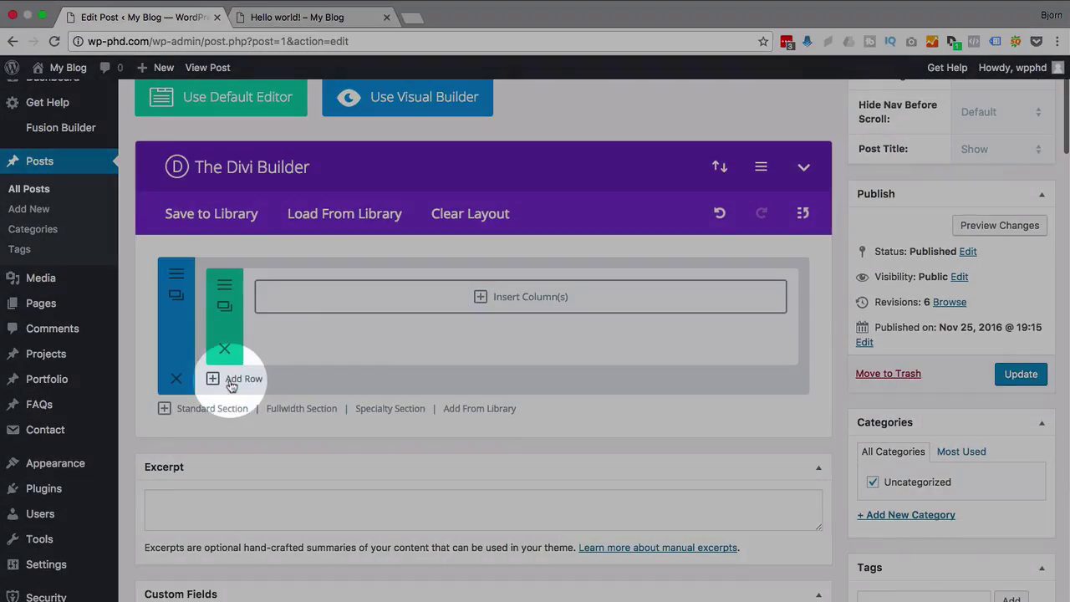
left_click(387, 300)
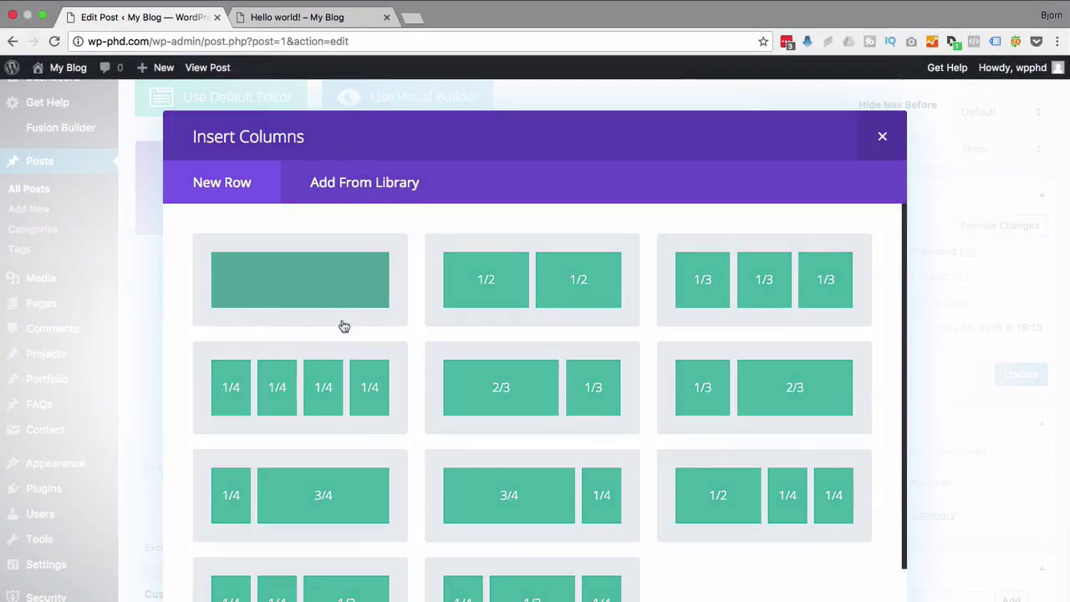
left_click(553, 524)
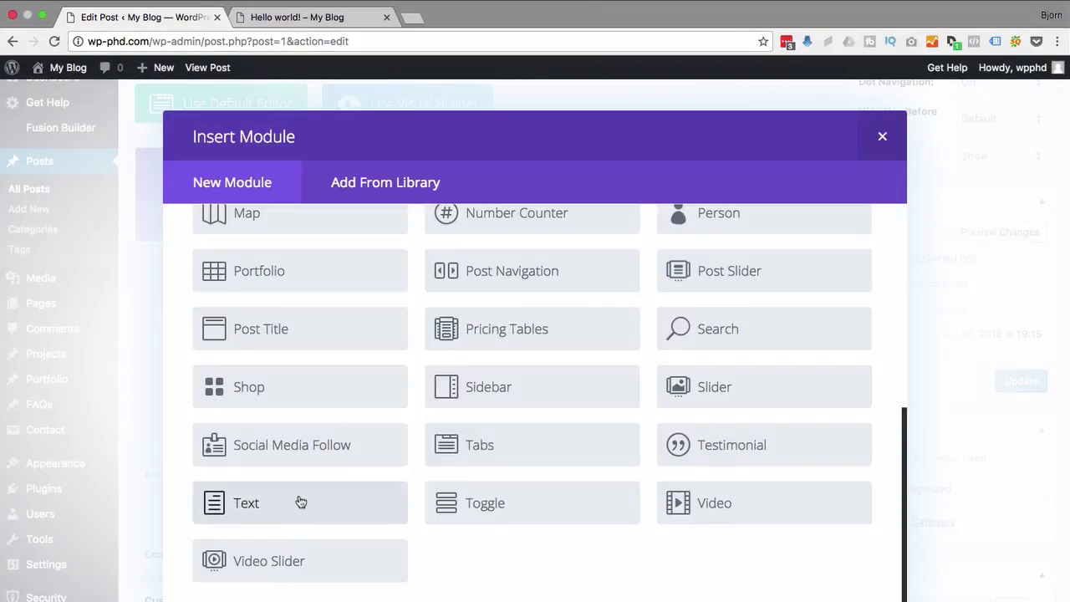
- Add a Text module to the 3/4 column, using the copied Text Color help text as its content, and save it
left_click(301, 502)
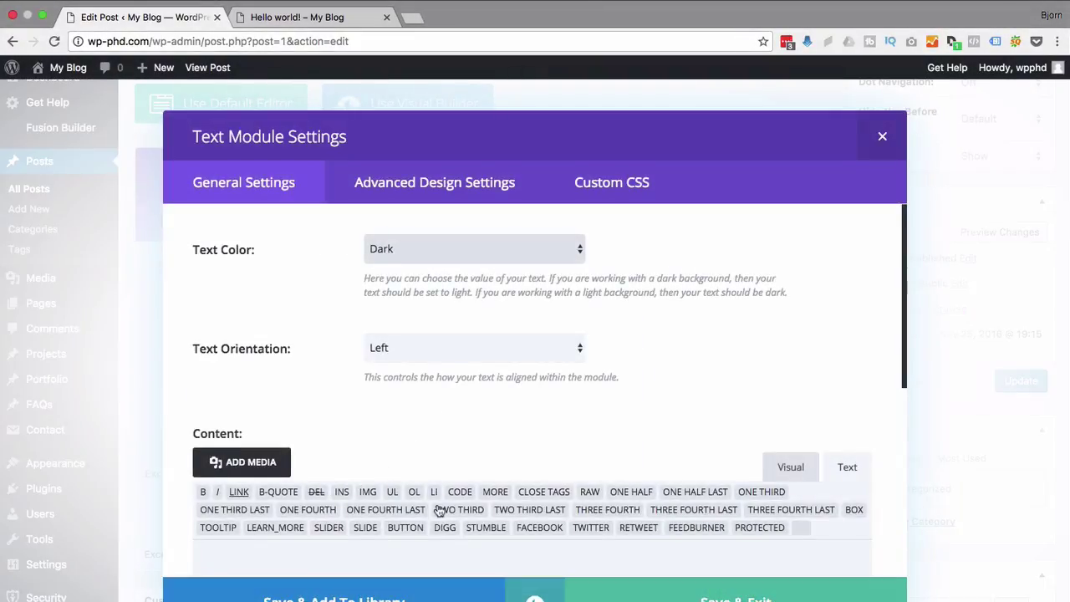
scroll(439, 512, "down", 1)
key("super+a")
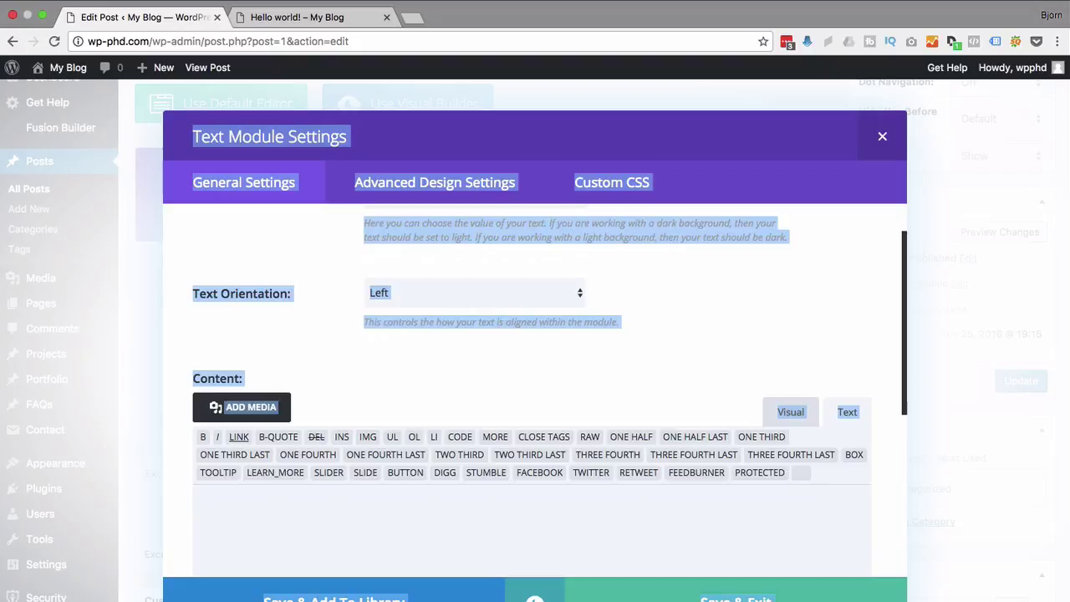
left_click(418, 511)
left_click_drag(364, 222, 788, 236)
key("super+c")
left_click(564, 512)
key("super+v")
scroll(544, 525, "down", 1)
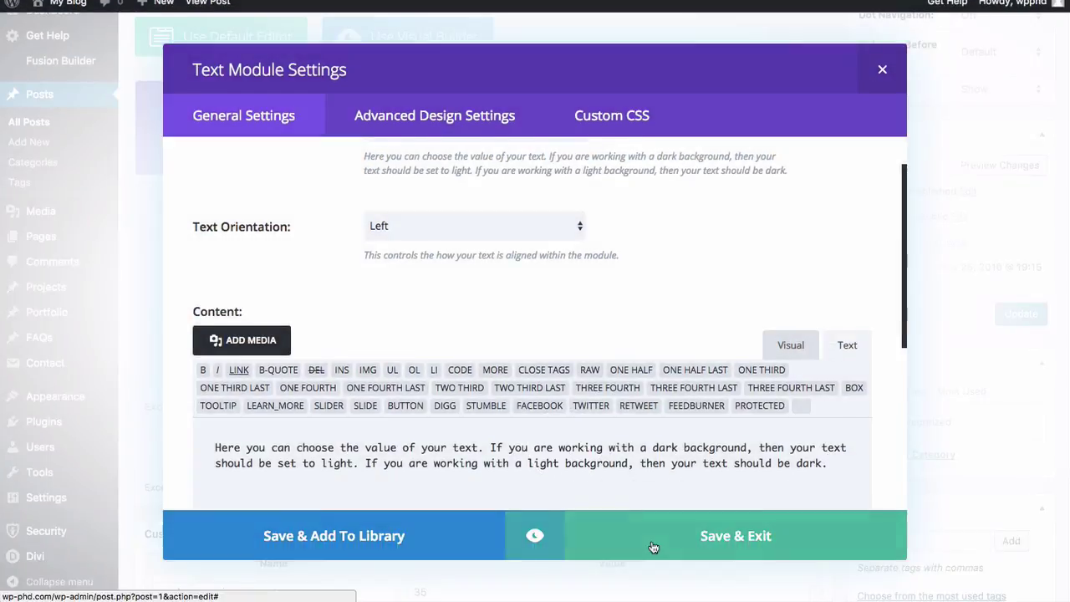
left_click(649, 544)
- Add a Sidebar module with its default settings to the 1/4 column and save it
left_click(709, 238)
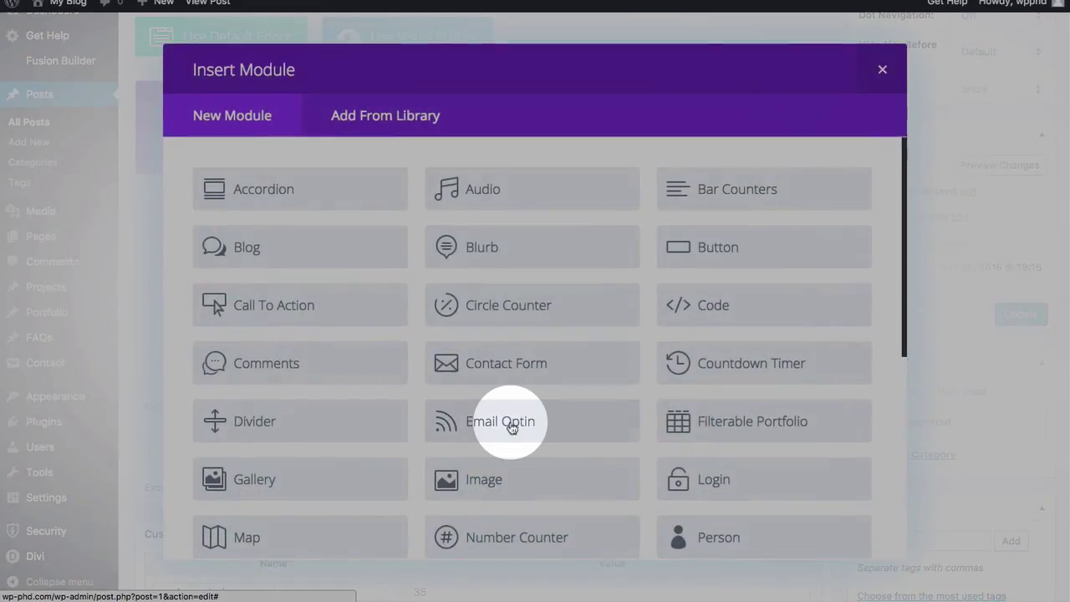
scroll(507, 425, "down", 5)
left_click(505, 394)
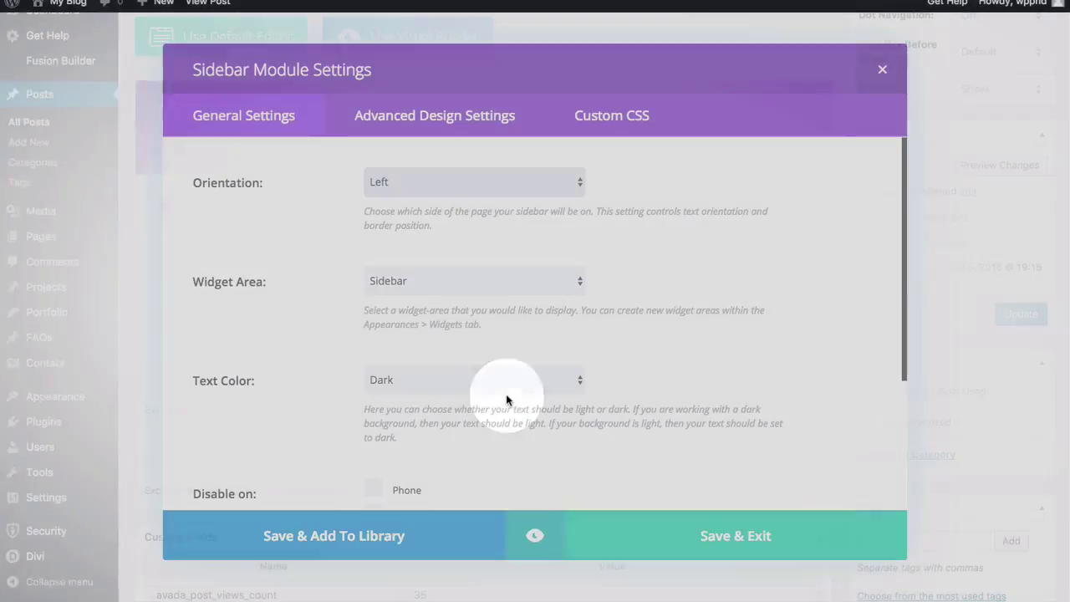
left_click(691, 539)
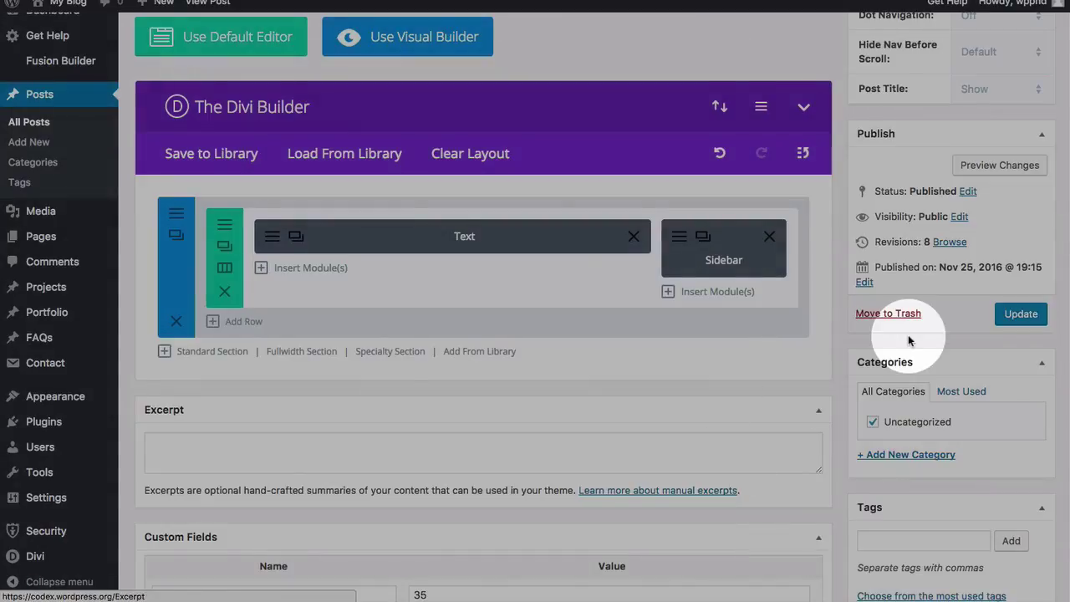
- Update the Hello world! post with its Text and Sidebar modules and reload the published page to check the layout
scroll(902, 330, "up", 3)
left_click(1020, 473)
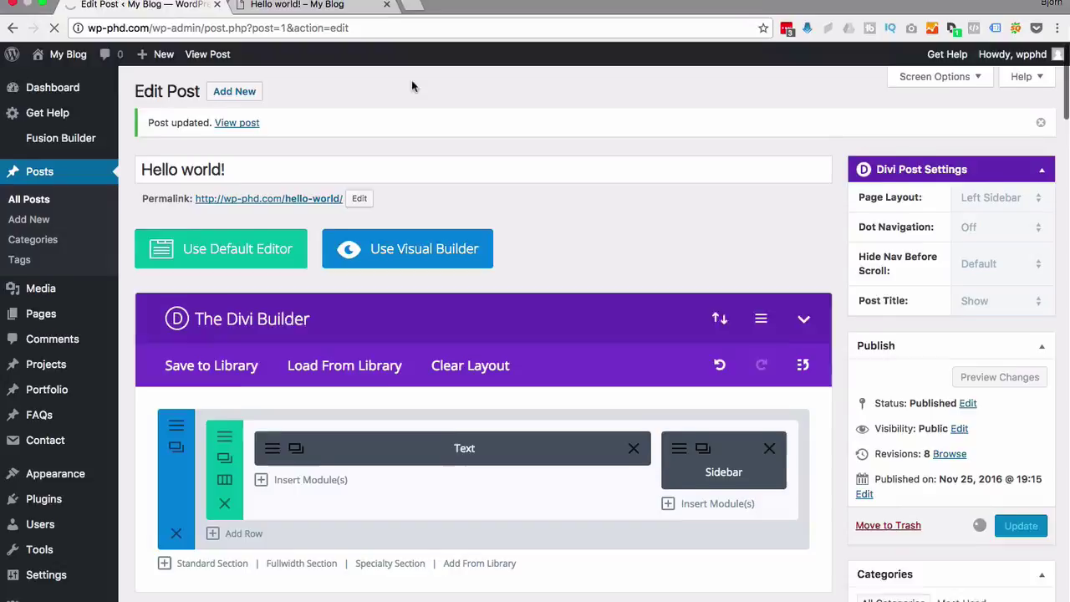
left_click(236, 70, "super")
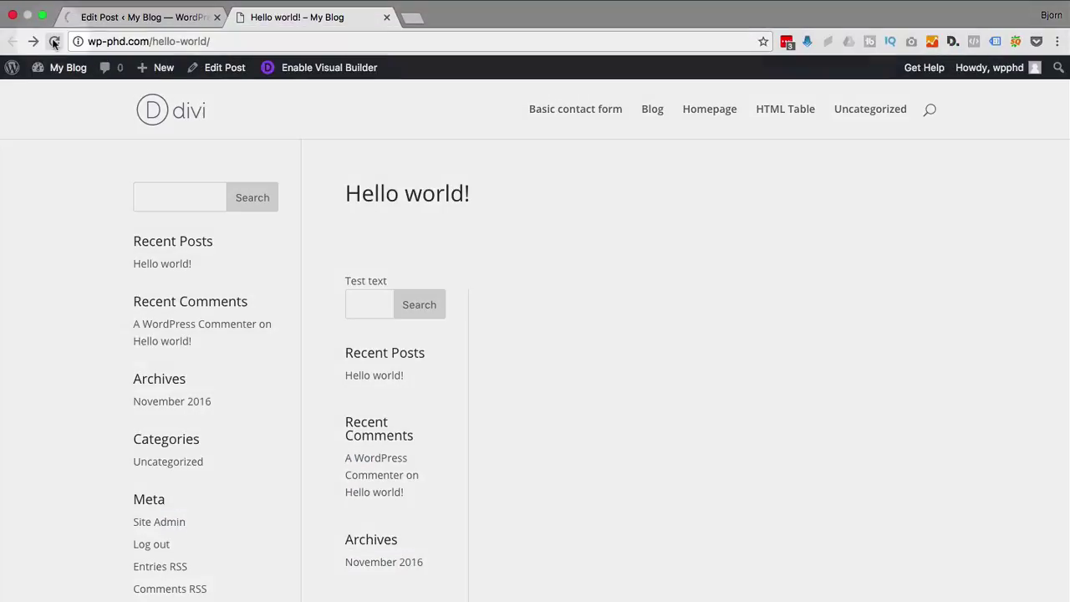
left_click(53, 42)
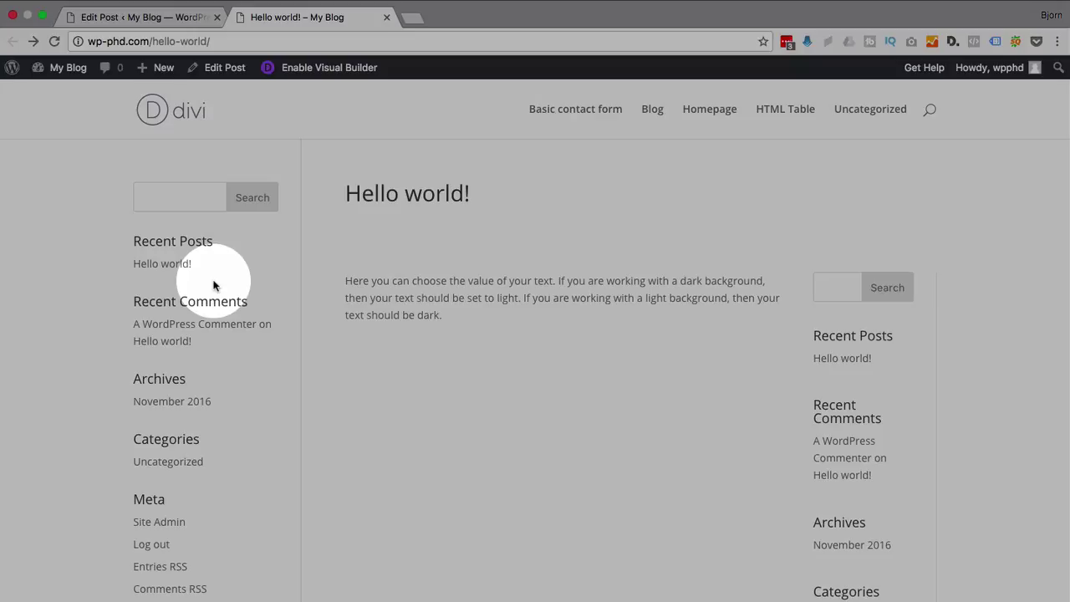
- Remove the Sidebar module from the post's Divi Builder row and change the row to a single full-width column
left_click(126, 16)
left_click(770, 462)
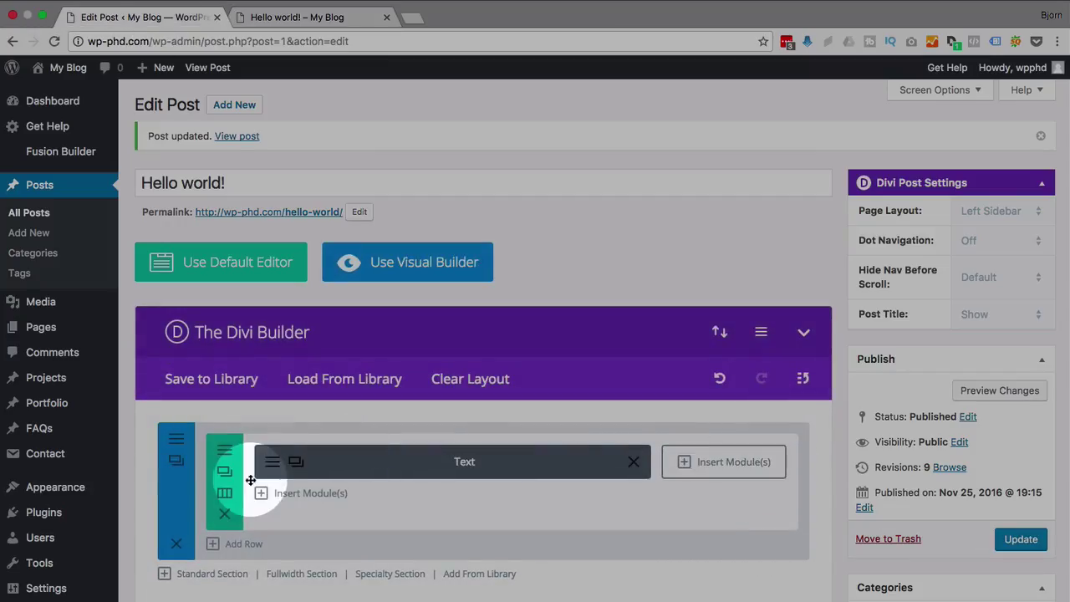
left_click(224, 494)
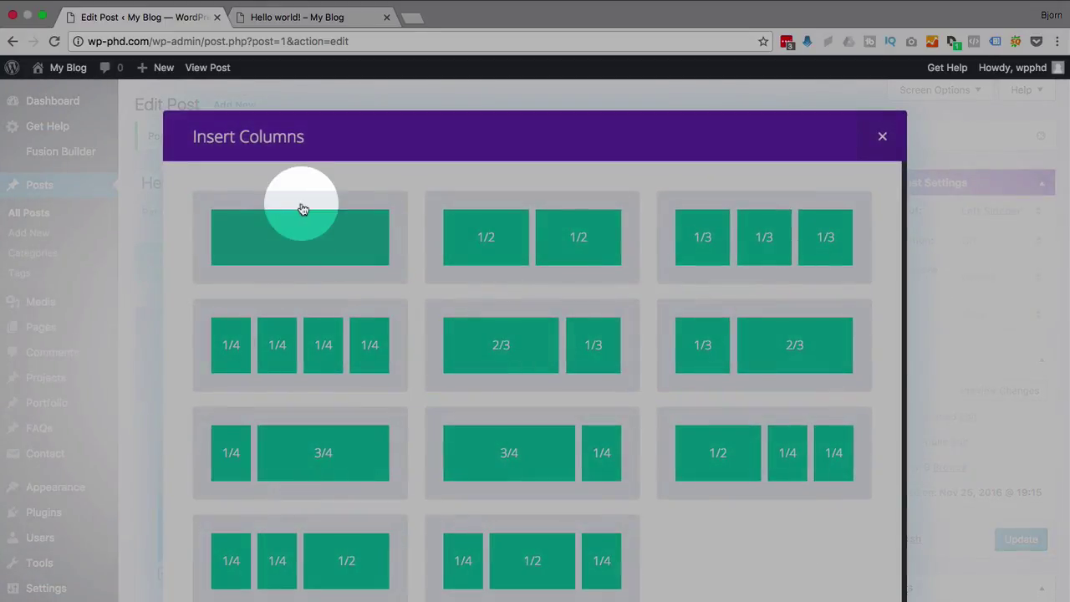
left_click(301, 210)
- Set the post's Divi Page Layout to Full Width, update the post, and reload the published page
left_click(1039, 211)
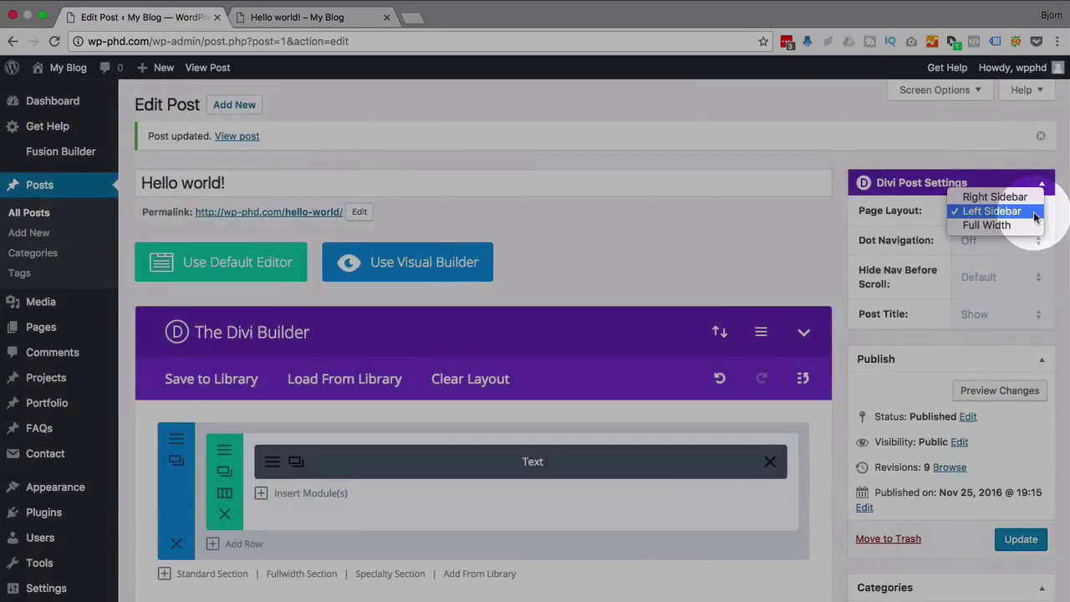
left_click(993, 226)
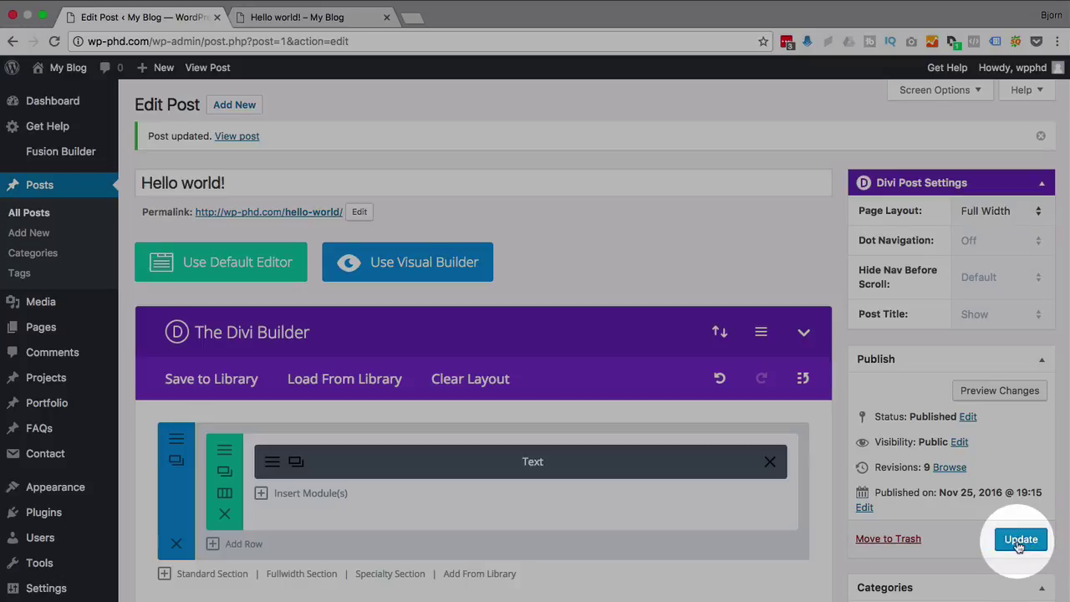
left_click(276, 17)
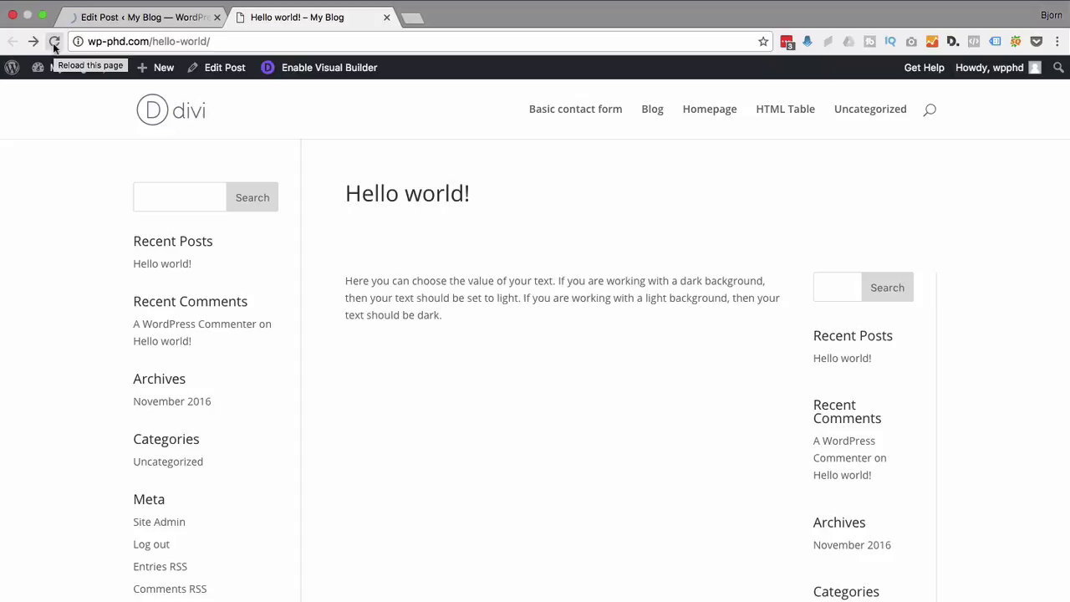
left_click(54, 43)
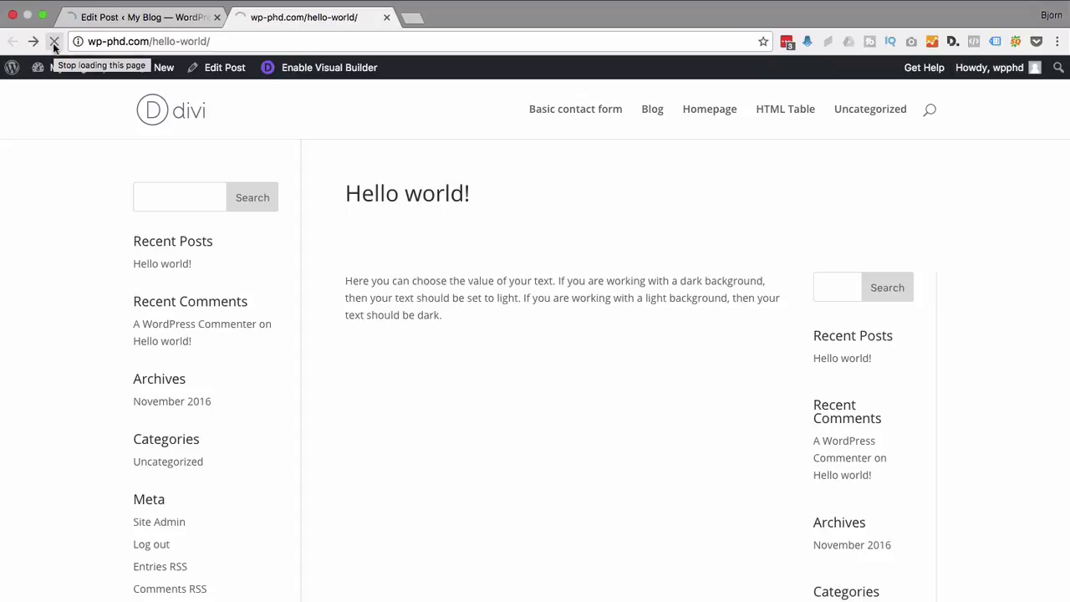